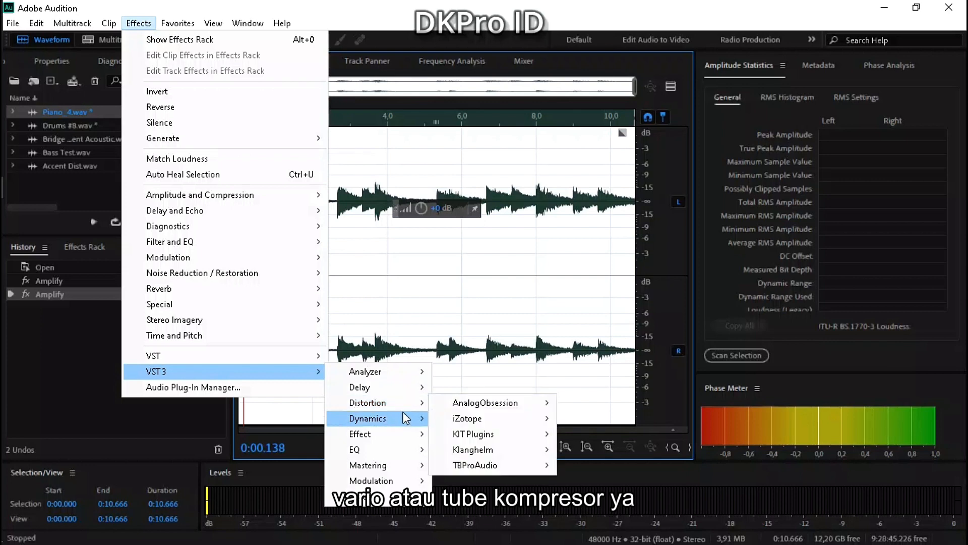
Open the Analog Obsession VariMoon compressor for the piano clip, adjust its high-pass filter and set the mix to about 94 %.
mouse_move(460, 421)
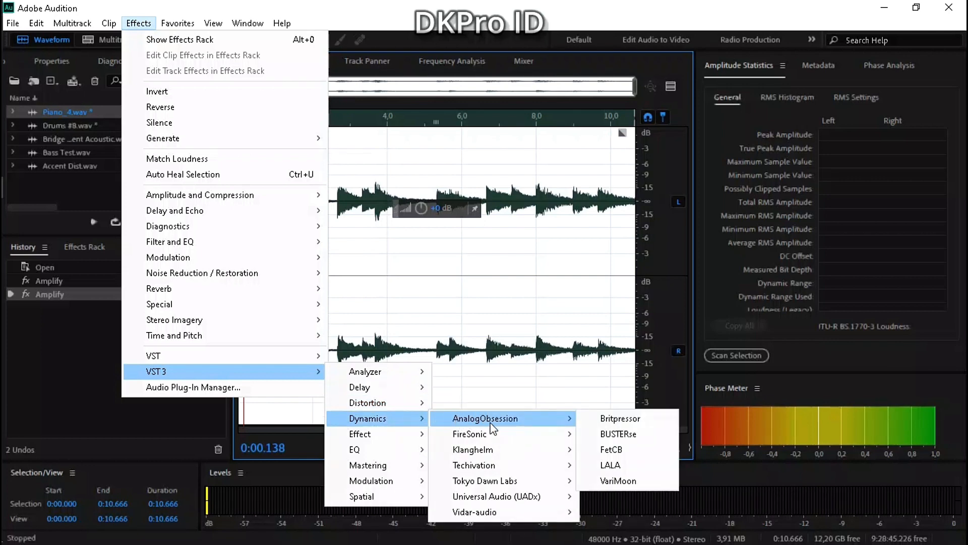
click(618, 481)
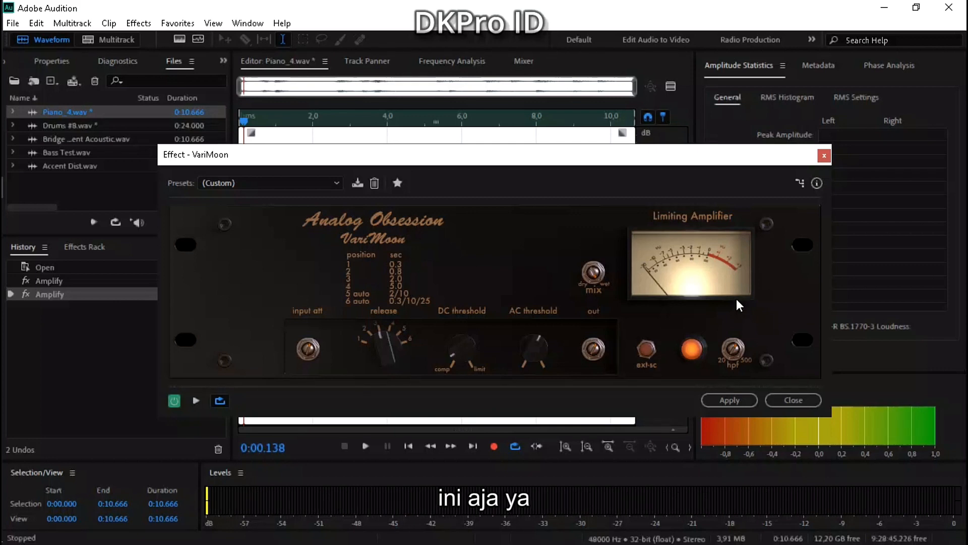
drag(730, 349, 732, 349)
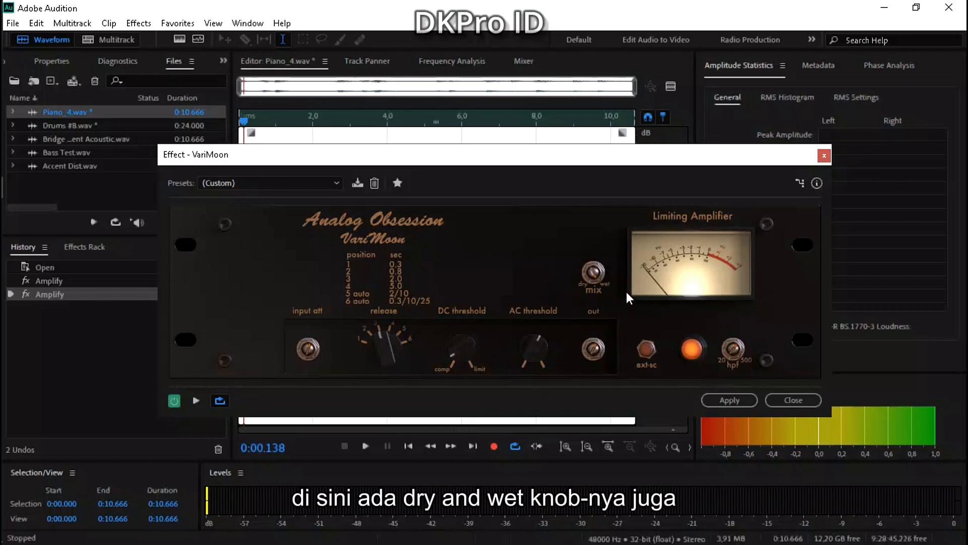
drag(593, 273, 594, 251)
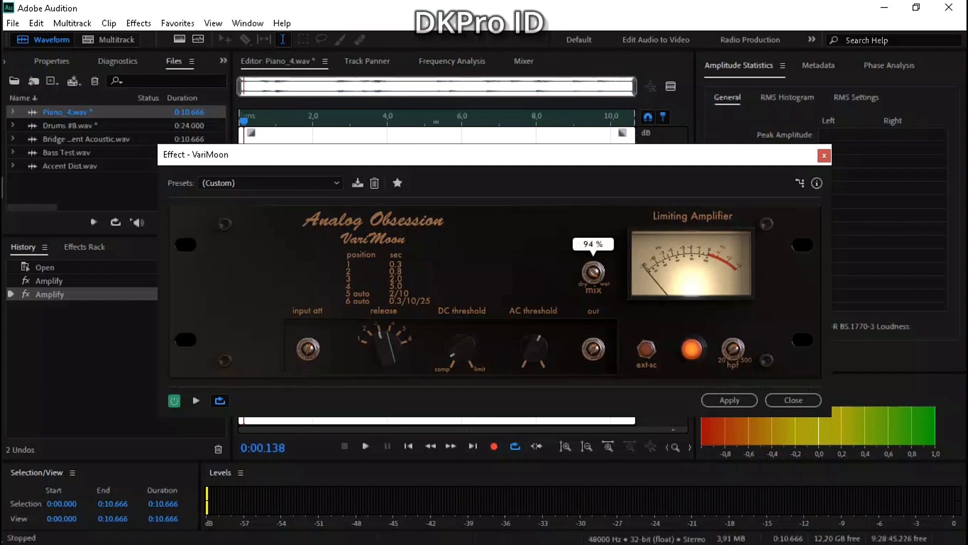
drag(593, 273, 594, 273)
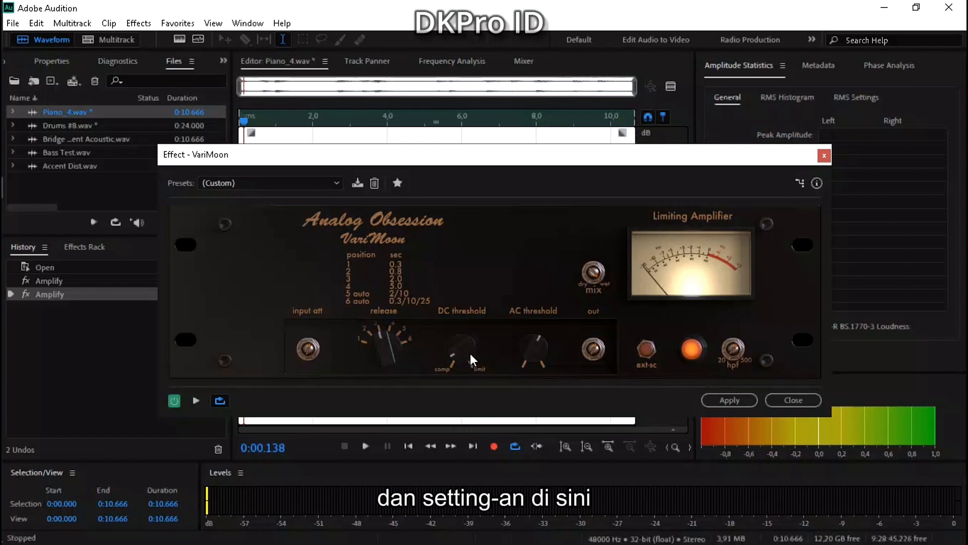
Fine-tune VariMoon's DC threshold, AC threshold, input attenuation and output knobs.
drag(470, 353, 470, 353)
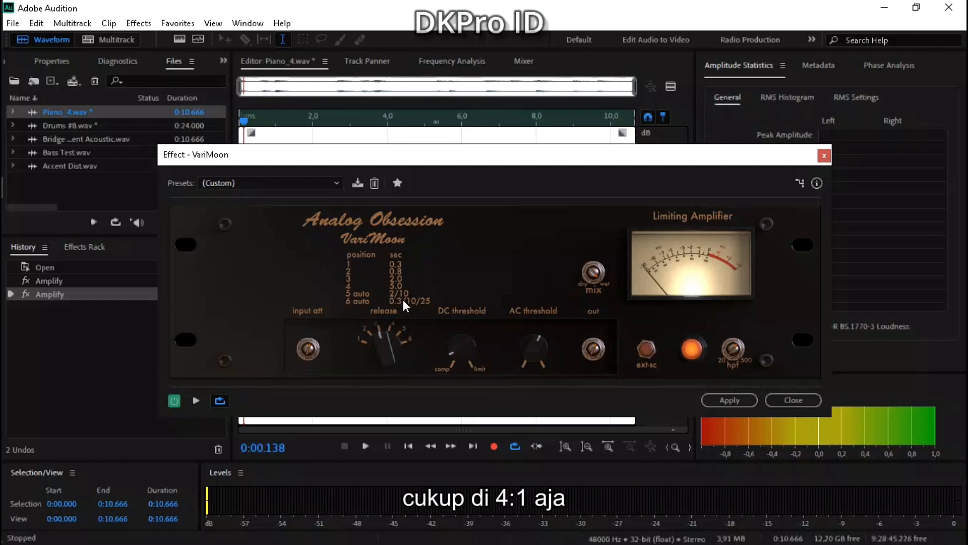
drag(534, 348, 534, 344)
drag(341, 161, 244, 263)
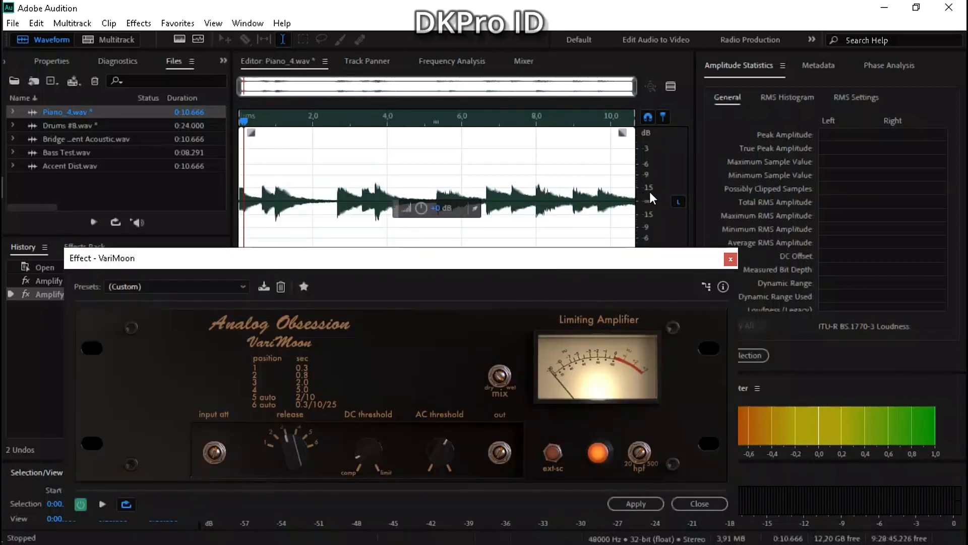
drag(339, 258, 356, 175)
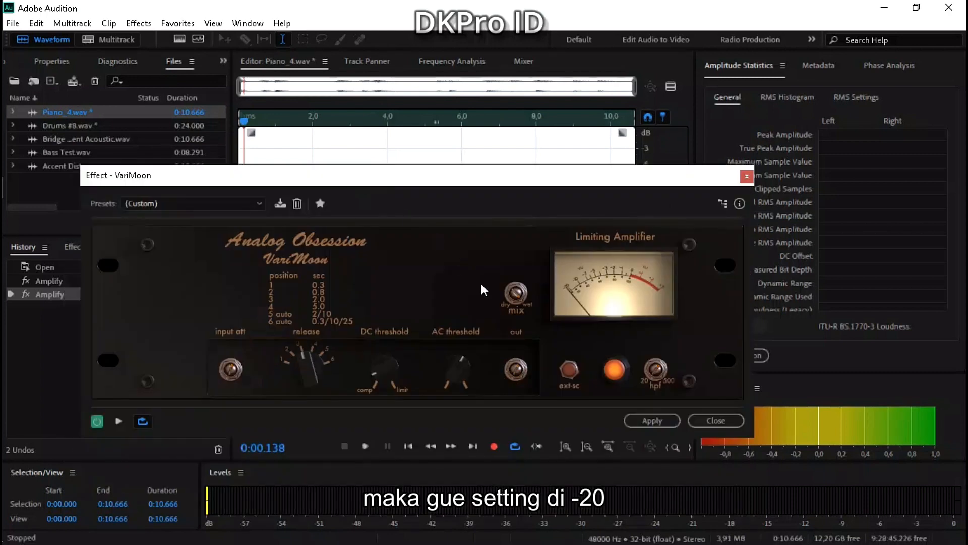
click(235, 360)
drag(235, 360, 235, 354)
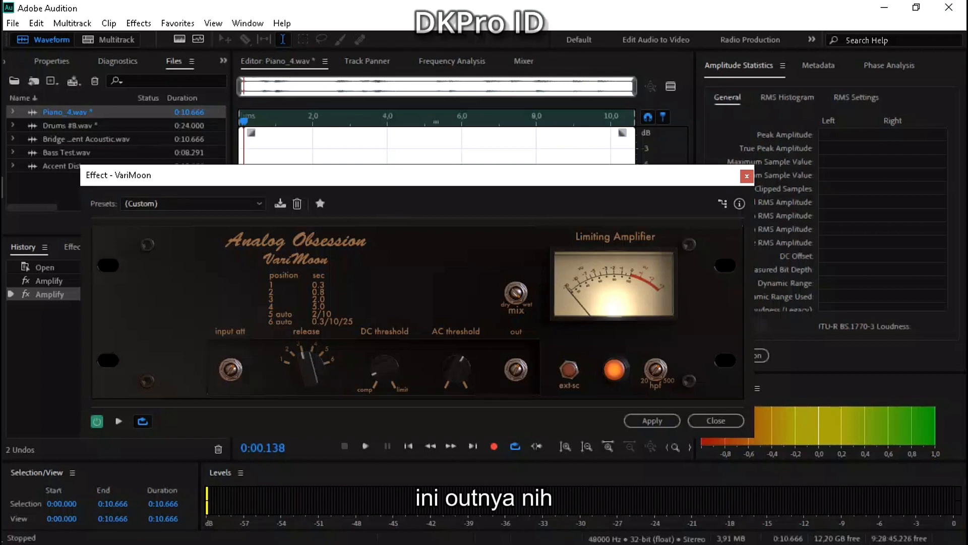
click(515, 369)
drag(516, 370, 516, 367)
drag(231, 369, 225, 372)
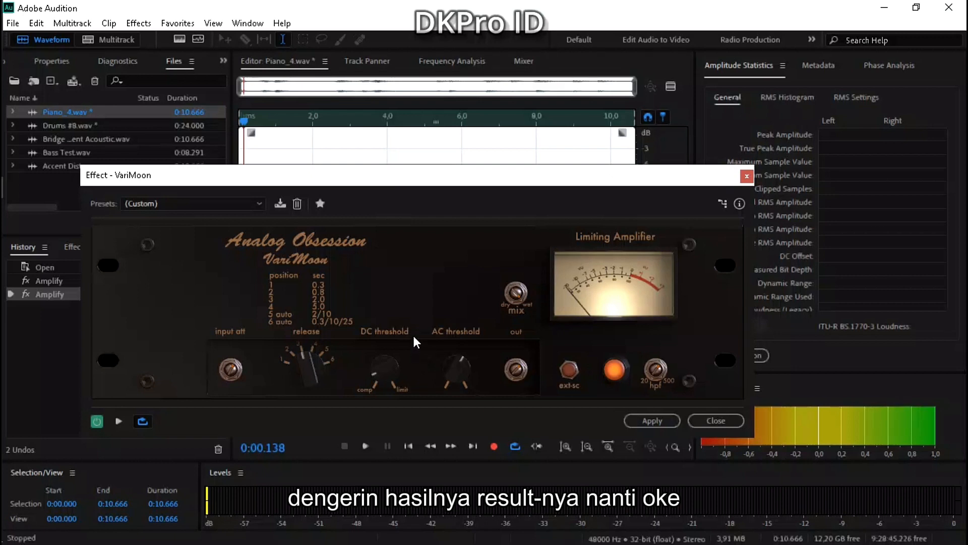
Bypass VariMoon, preview the uncompressed piano clip with the waveform in view, and return the playhead to the start.
click(98, 421)
drag(285, 181, 581, 164)
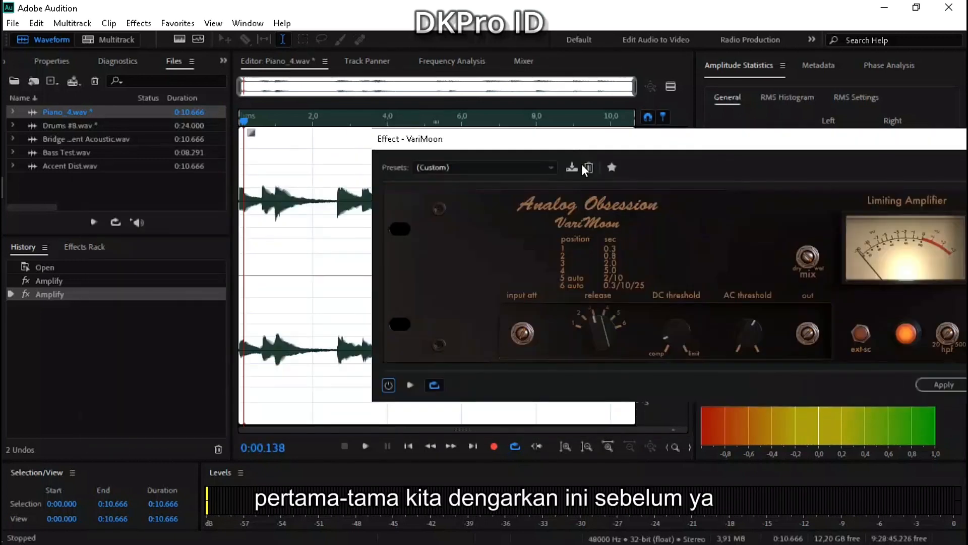
click(410, 384)
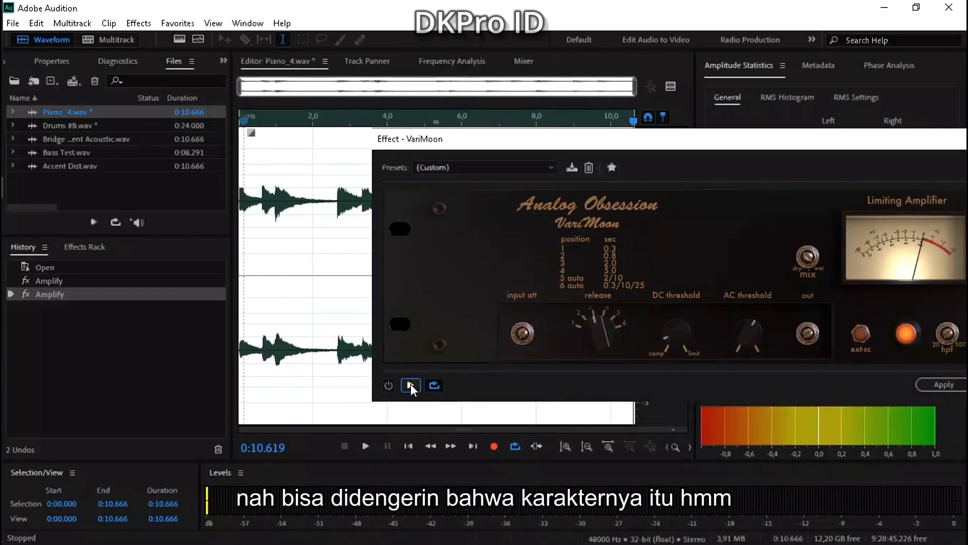
click(417, 446)
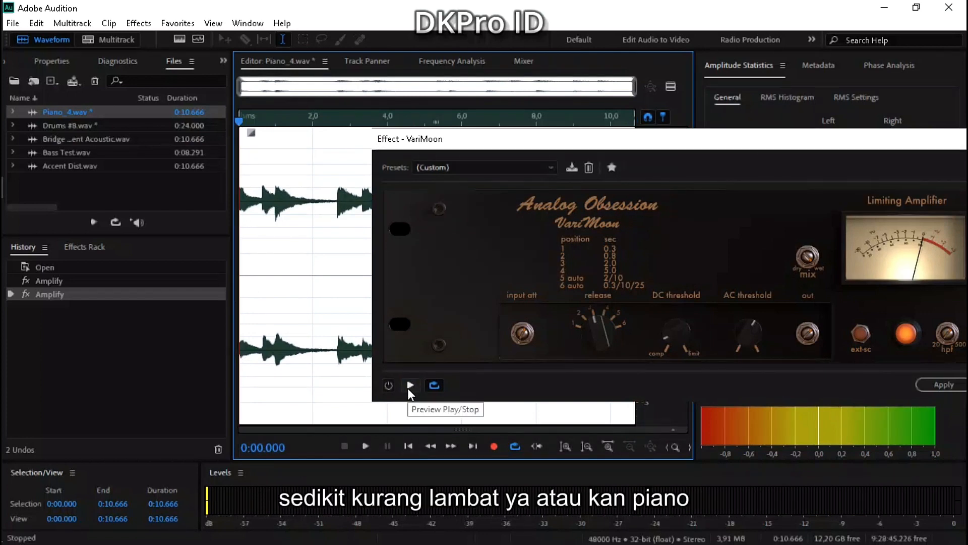
Re-enable VariMoon, preview the piano while switching the effect off and on, and apply it to the clip.
click(391, 386)
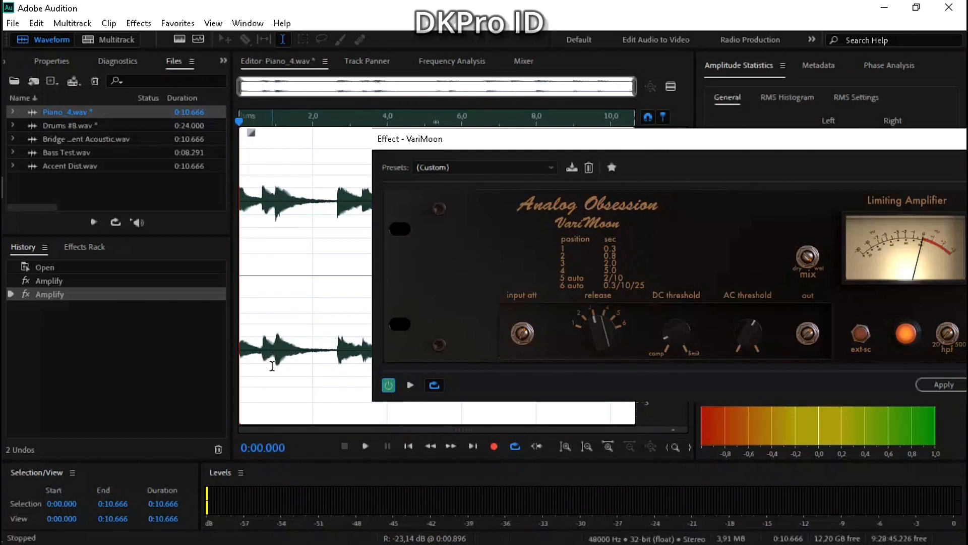
click(411, 386)
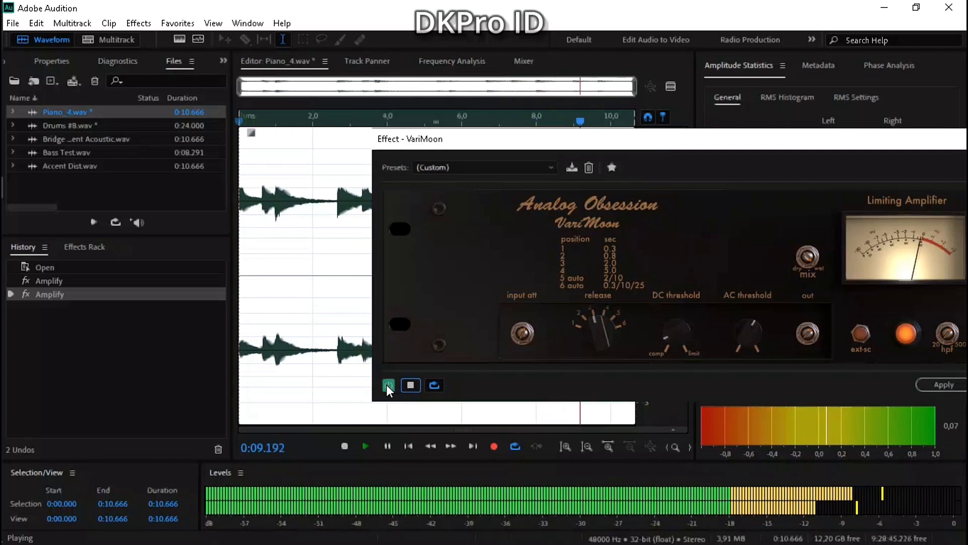
click(388, 385)
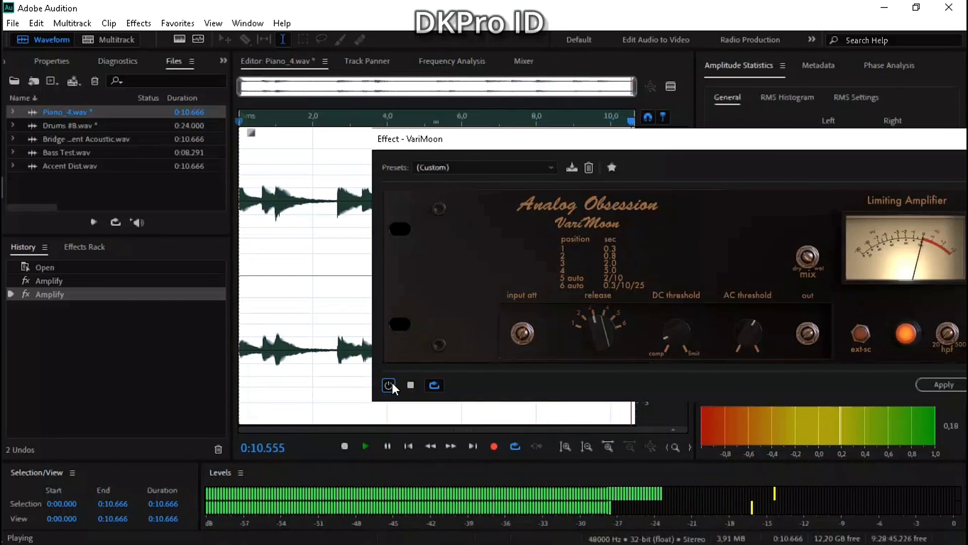
click(391, 384)
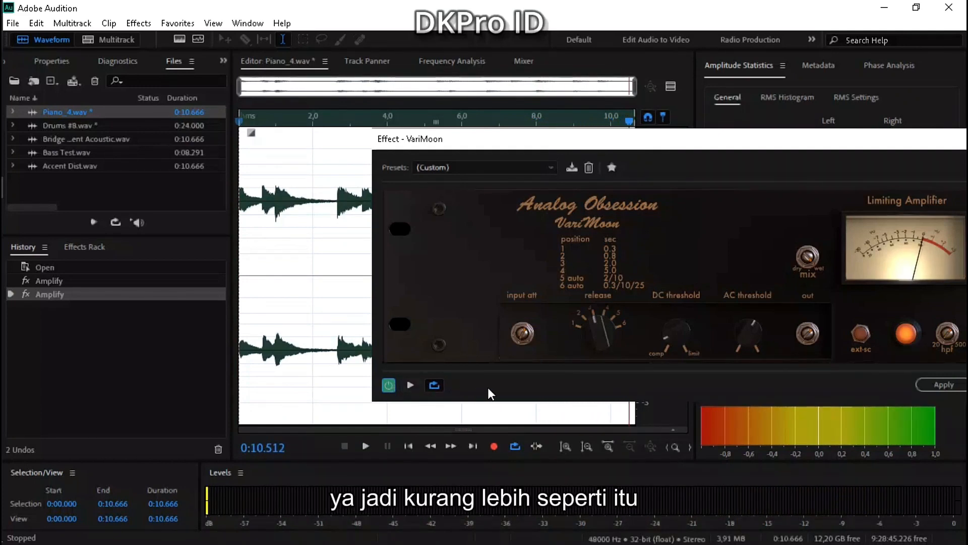
drag(528, 147, 373, 144)
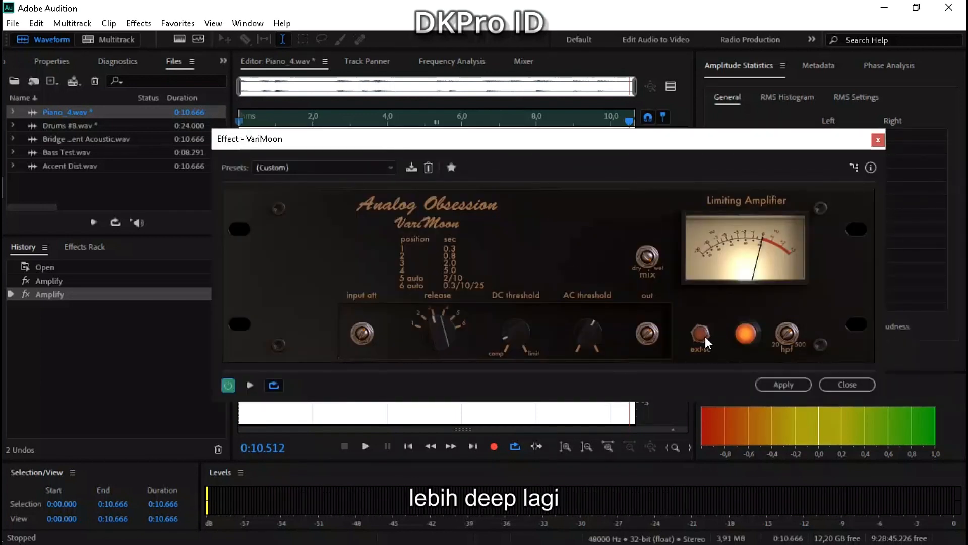
click(784, 385)
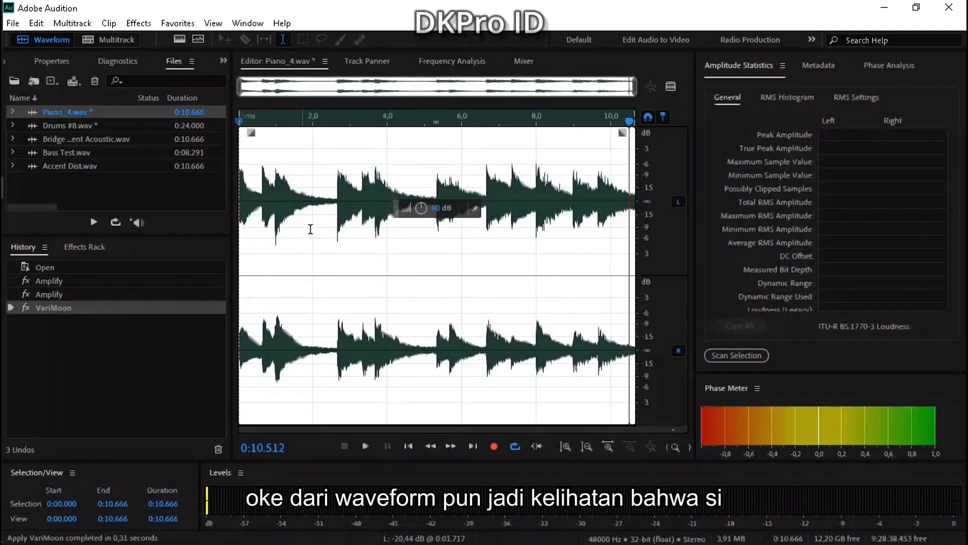
Examine the processed piano waveform's decay from 1.850 to 2.690 and its attack from 6.500 to 6.801.
drag(308, 235, 338, 239)
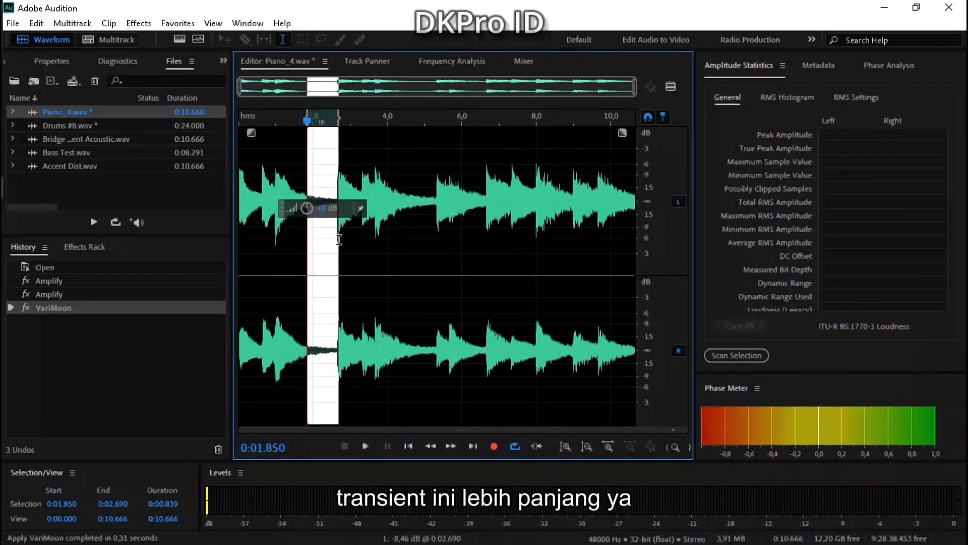
double_click(443, 242)
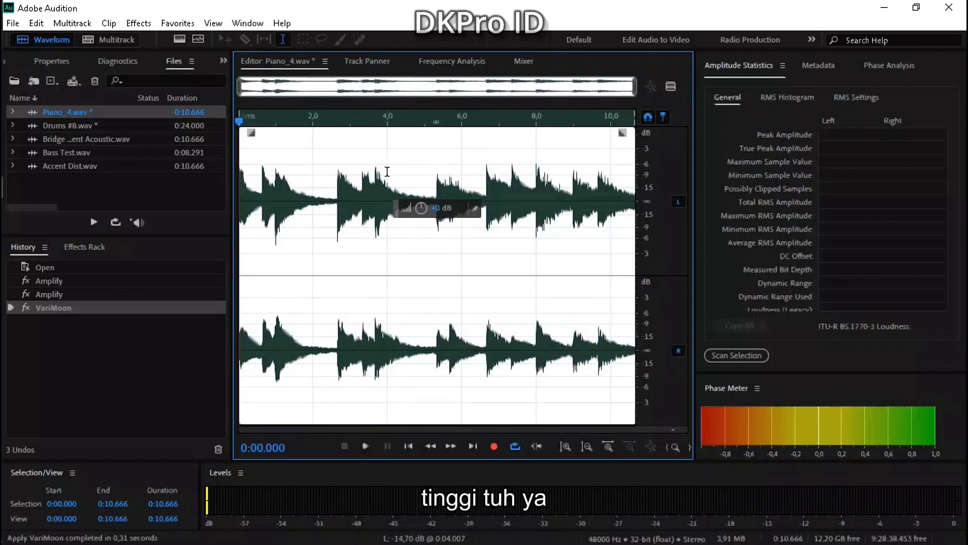
scroll(491, 175, up, 3)
drag(465, 174, 503, 177)
scroll(492, 182, down, 3)
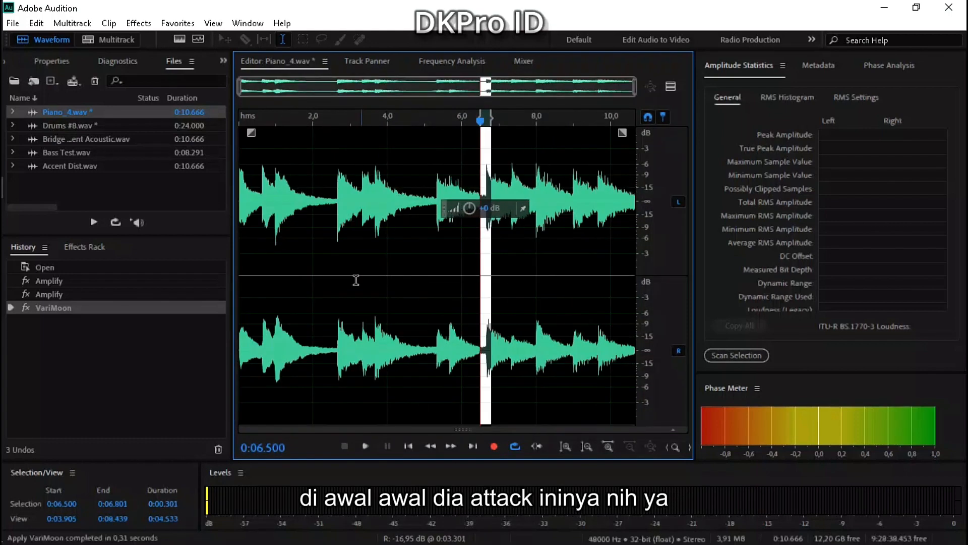
click(335, 275)
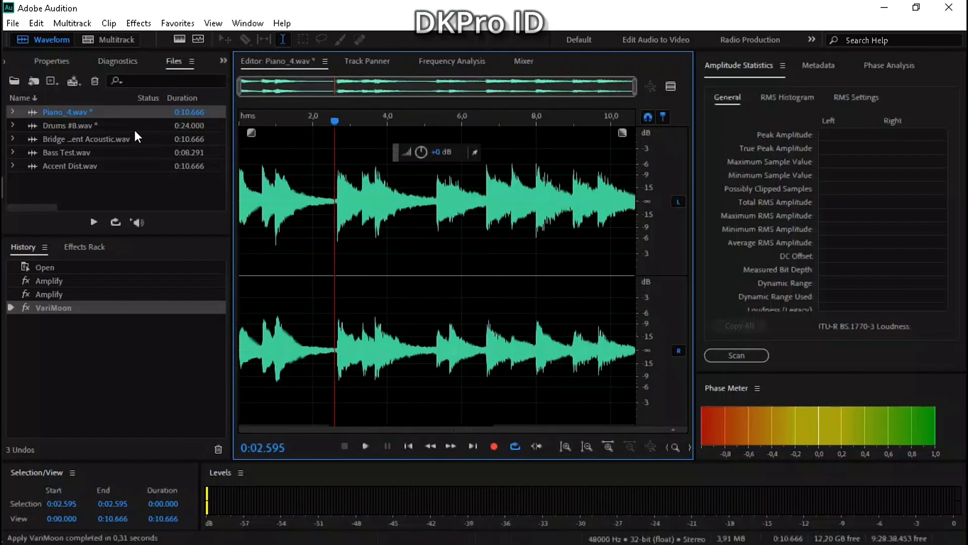
Open Drums #8.wav in the editor and load the Analog Obsession BUSTERse bus compressor for it.
double_click(88, 126)
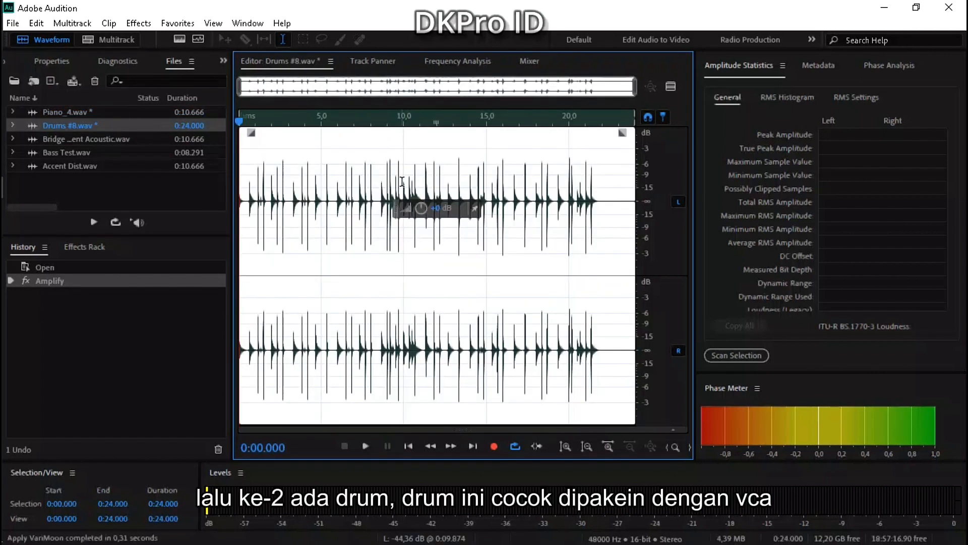
click(135, 23)
mouse_move(252, 373)
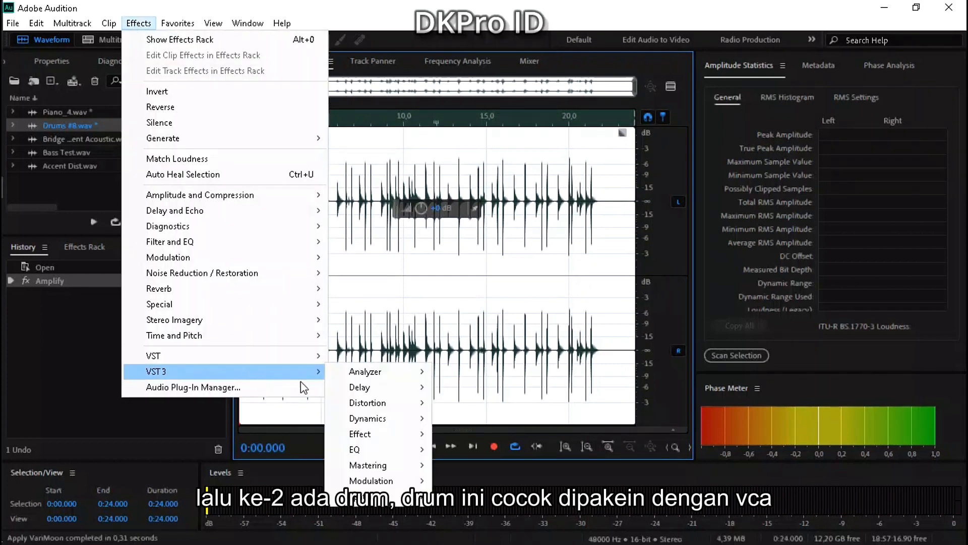
mouse_move(411, 418)
mouse_move(472, 424)
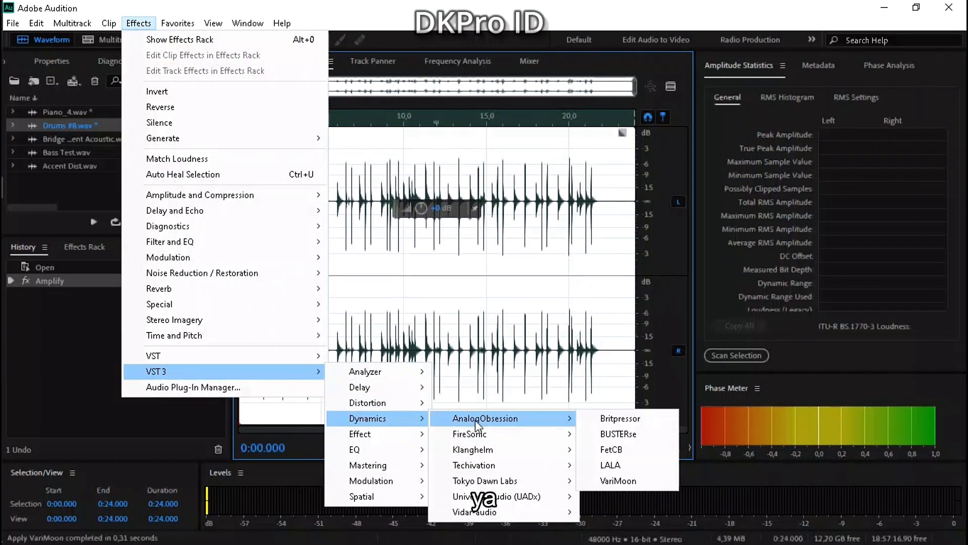
click(625, 434)
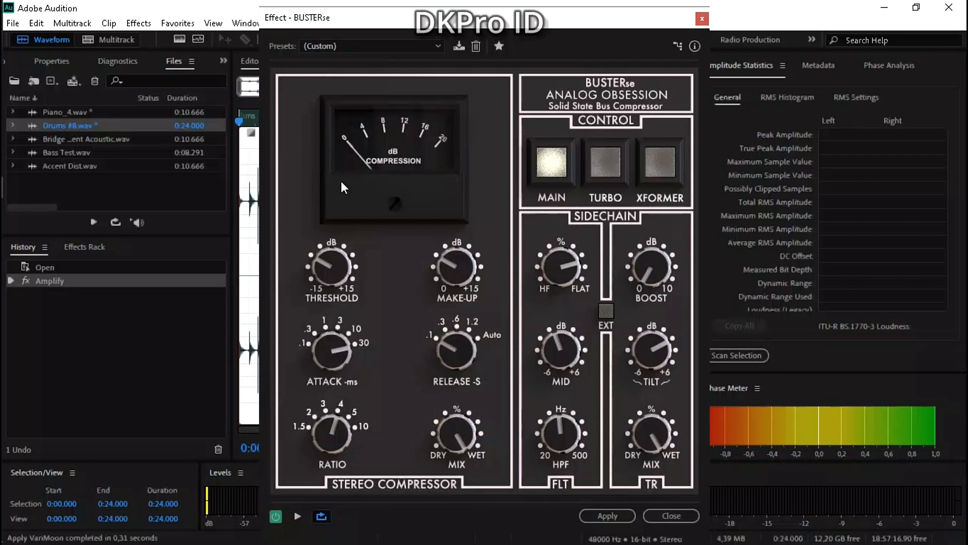
Bypass BUSTERse, preview the uncompressed drums beside their waveform, and return the playhead to the start.
click(276, 516)
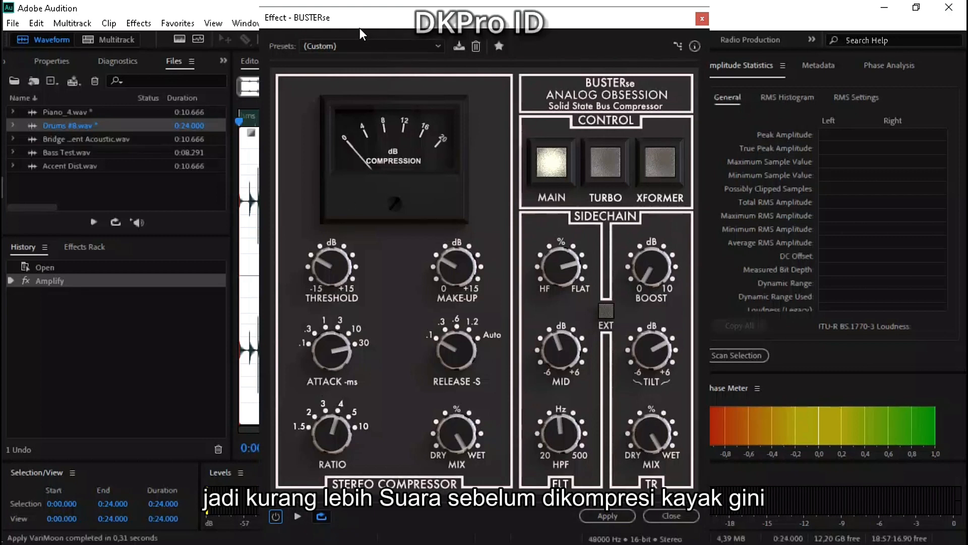
drag(359, 28, 442, 29)
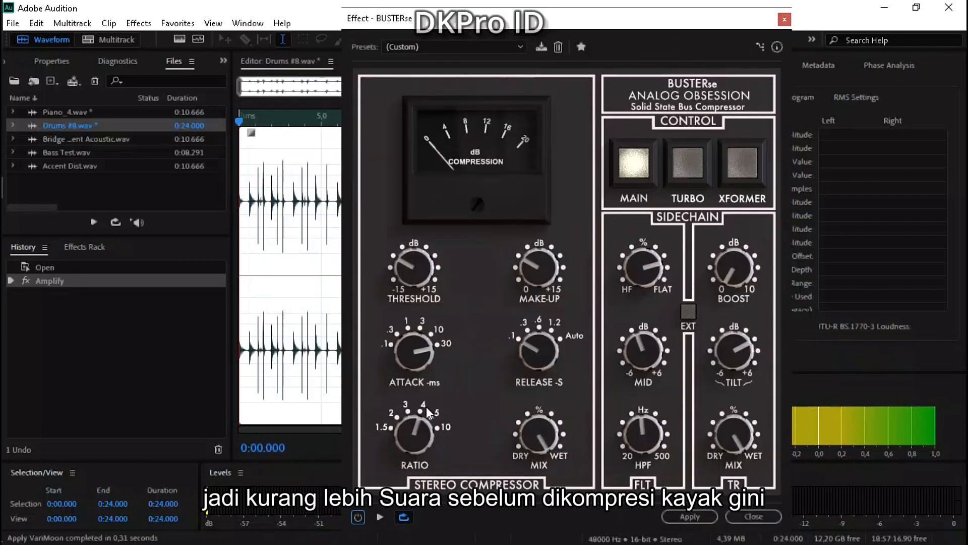
click(382, 516)
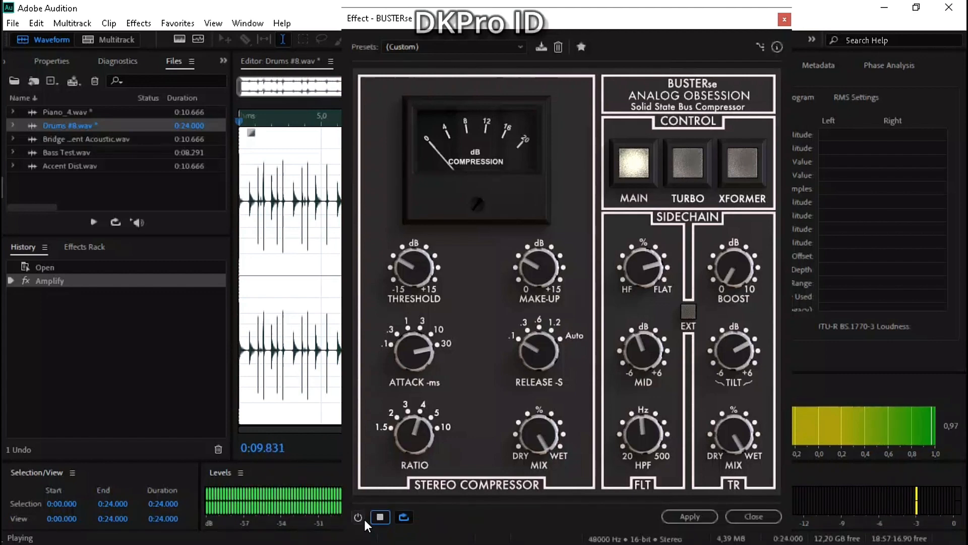
key(space)
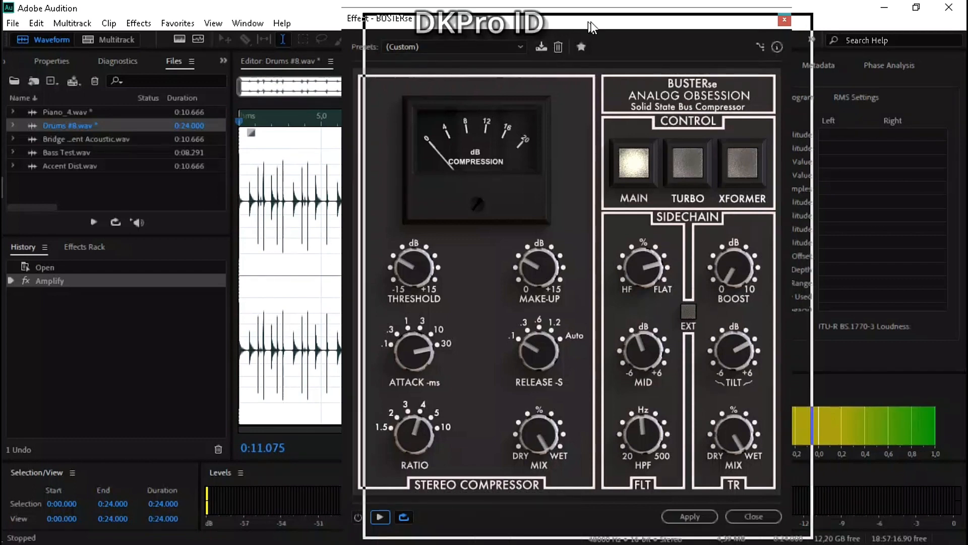
drag(548, 20, 622, 30)
click(408, 446)
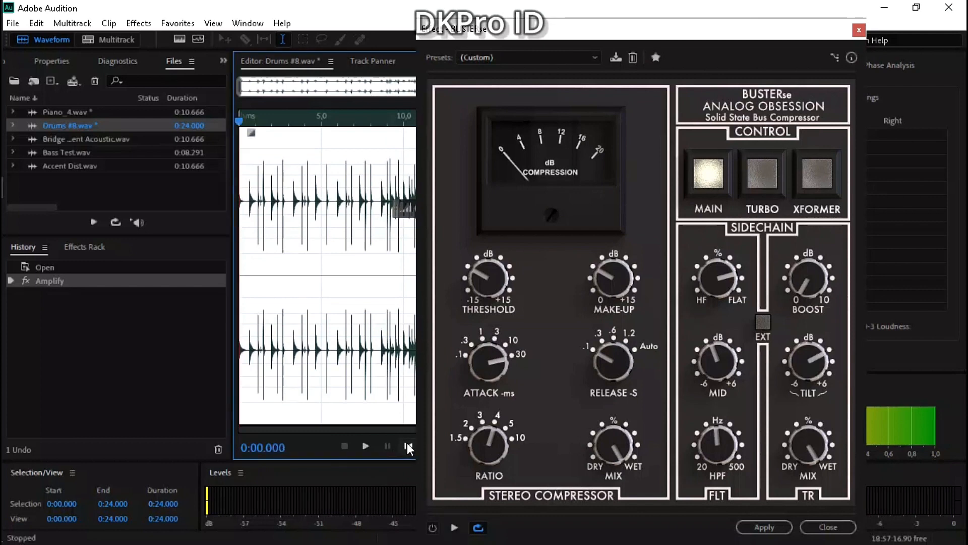
Re-enable BUSTERse and preview the drums while switching the compressor off and on to compare the sound.
click(433, 528)
click(453, 527)
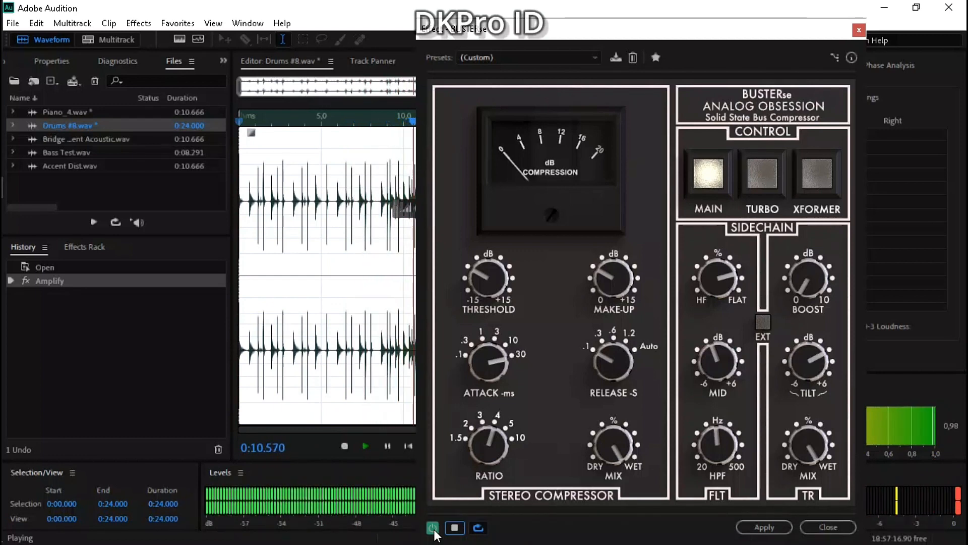
click(435, 530)
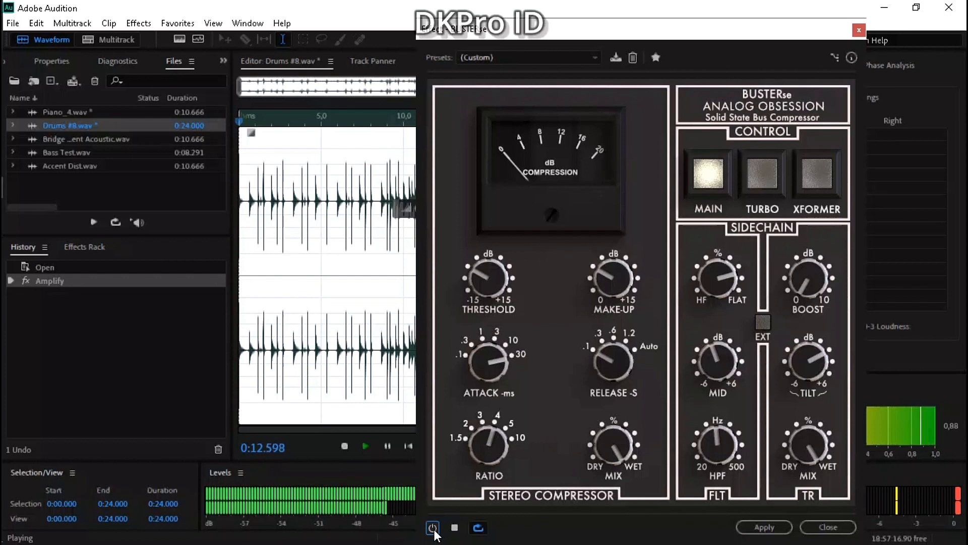
click(433, 528)
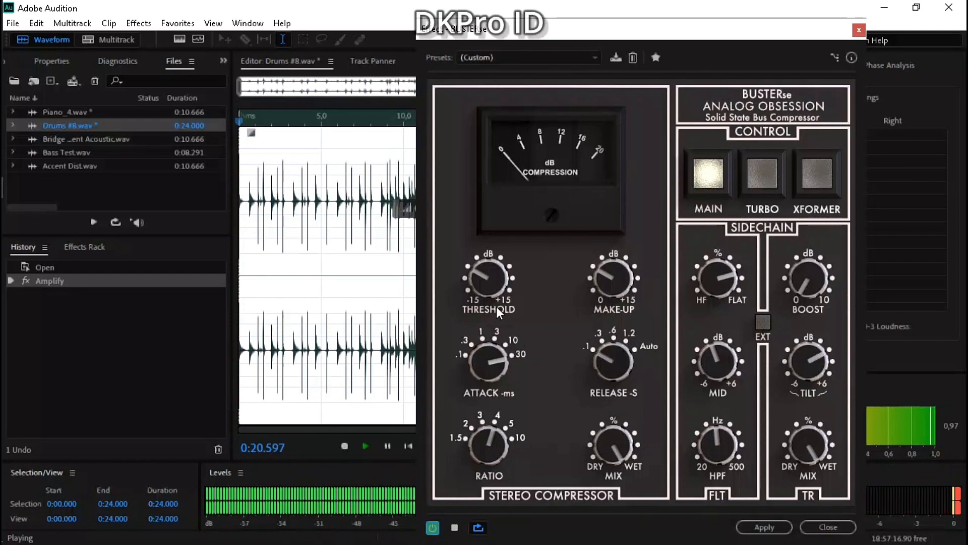
Lower the BUSTERse threshold and set the ratio to 5:1 while previewing the drums.
key(space)
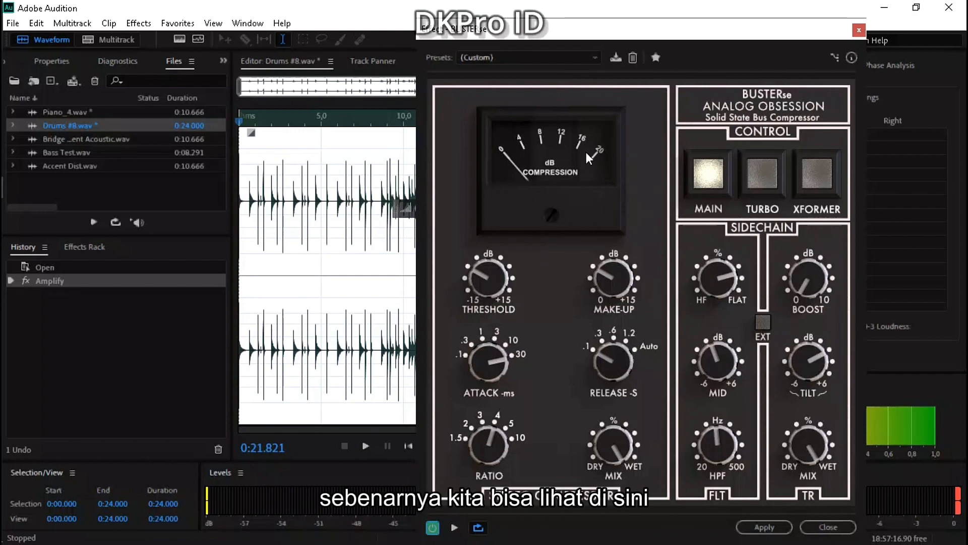
drag(488, 280, 487, 296)
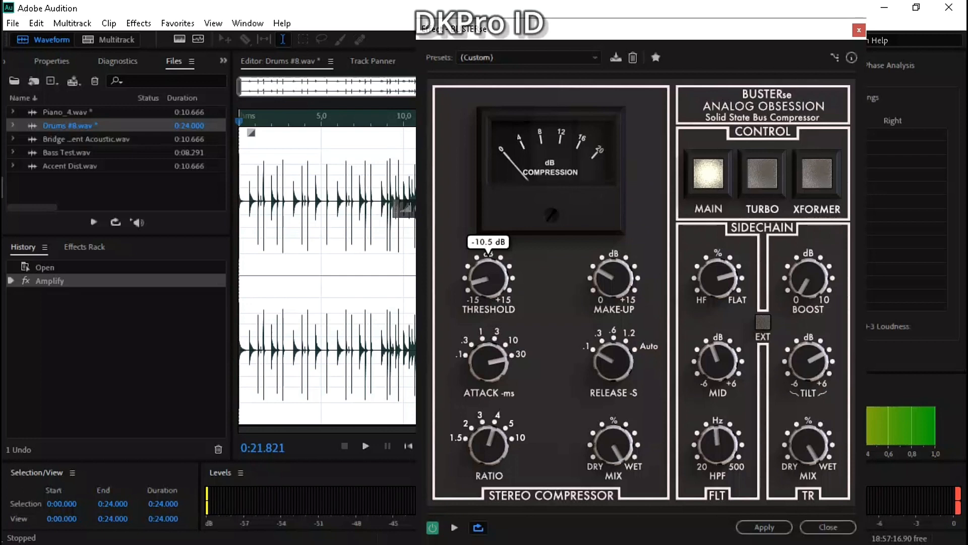
click(455, 528)
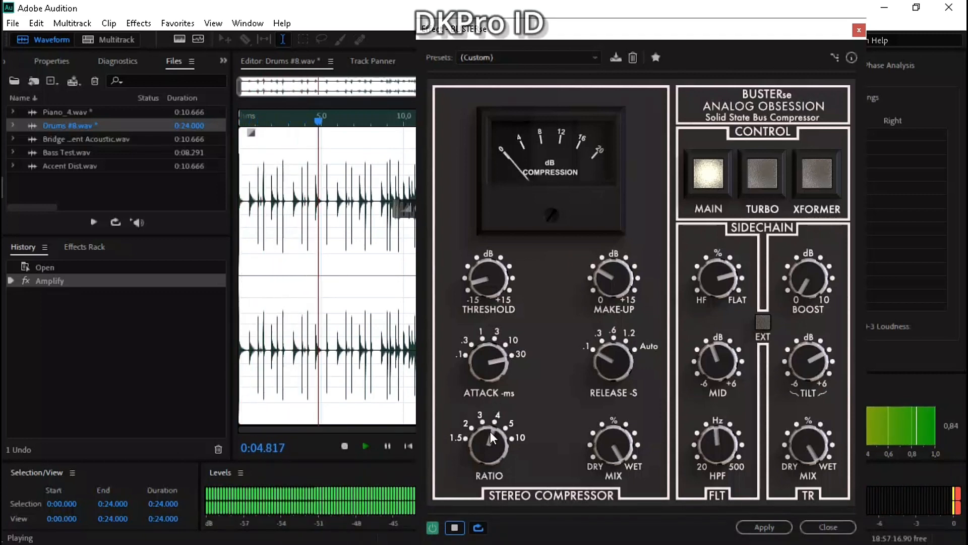
drag(492, 437, 492, 422)
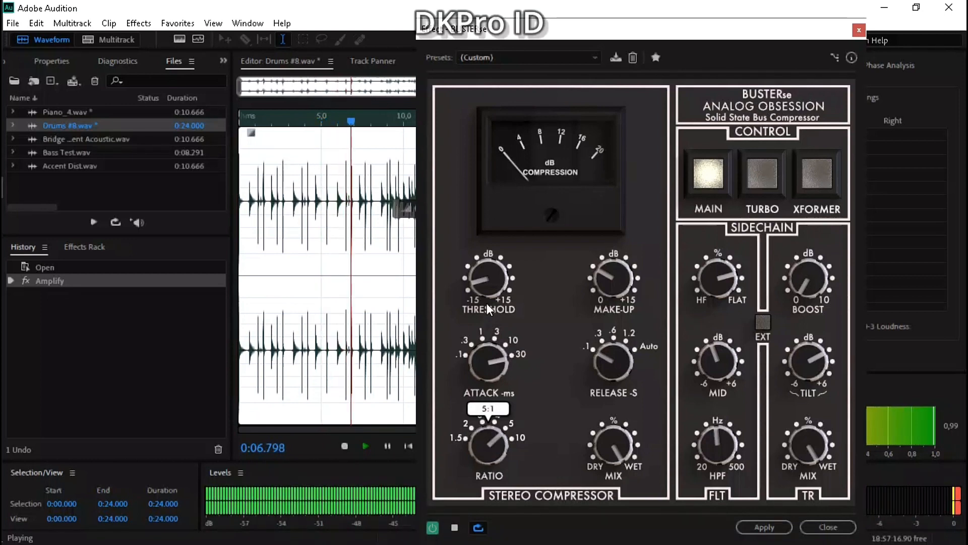
Lower the threshold to near -15 dB, raise the make-up gain slightly, and apply BUSTERse to the whole drum file.
drag(487, 280, 480, 291)
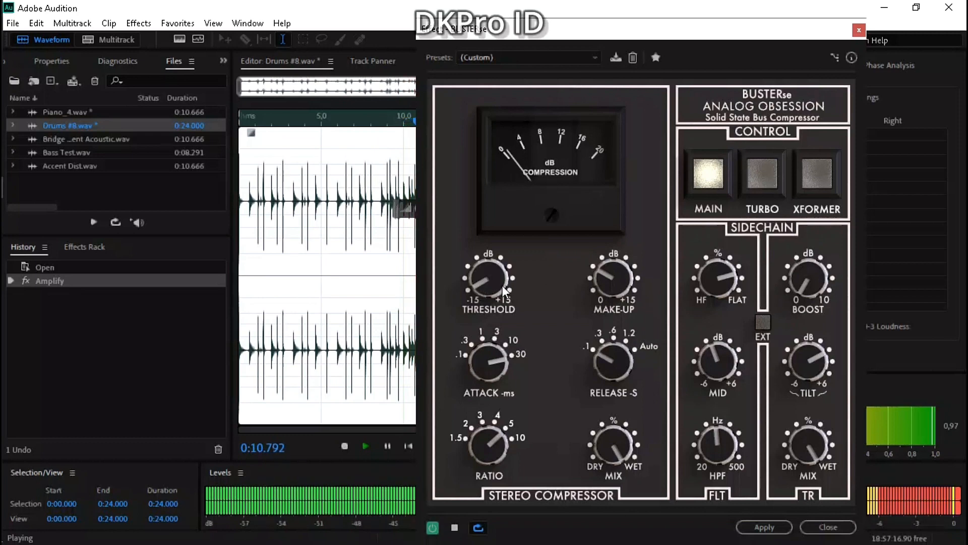
drag(603, 286, 602, 285)
drag(487, 283, 488, 288)
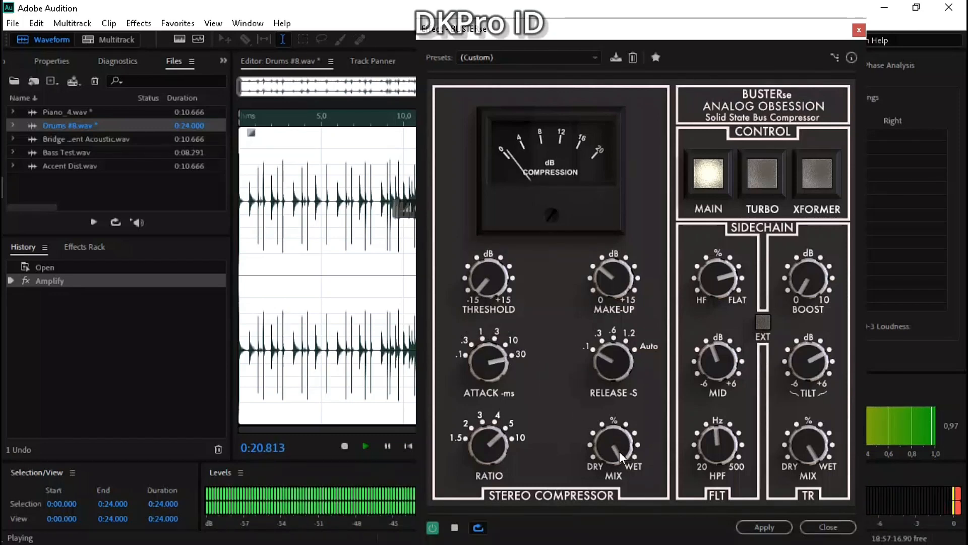
key(space)
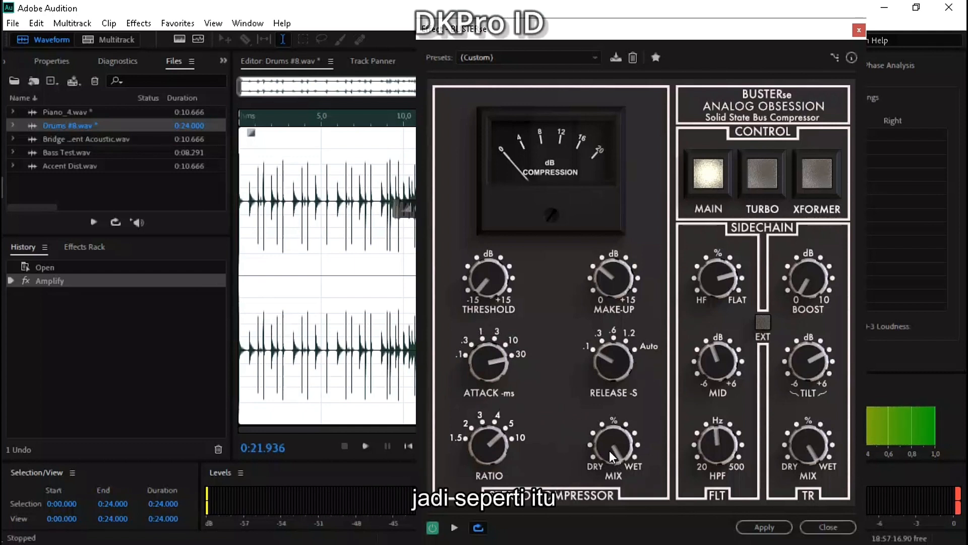
click(759, 527)
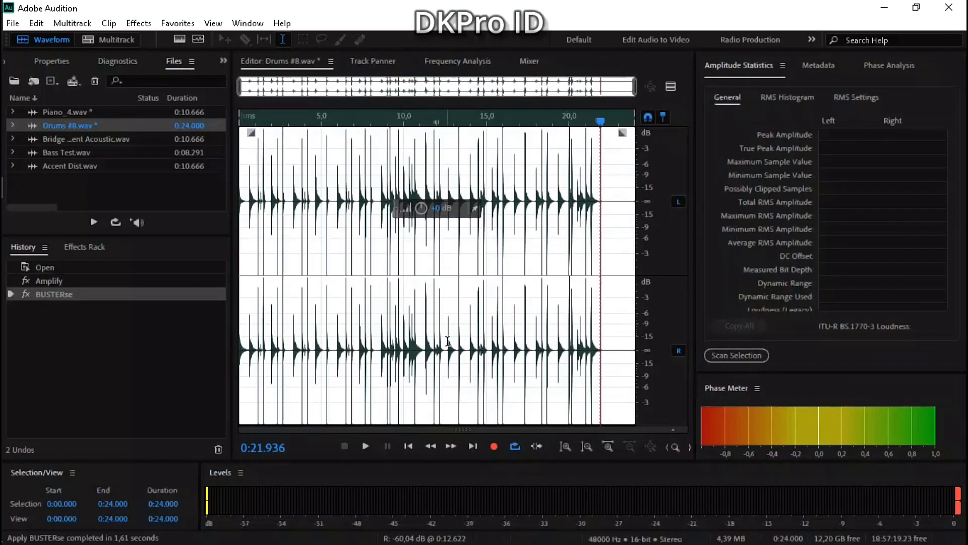
Examine the attack of the processed drum hit between 4.519 and 5.000 in the waveform.
scroll(313, 321, up, 3)
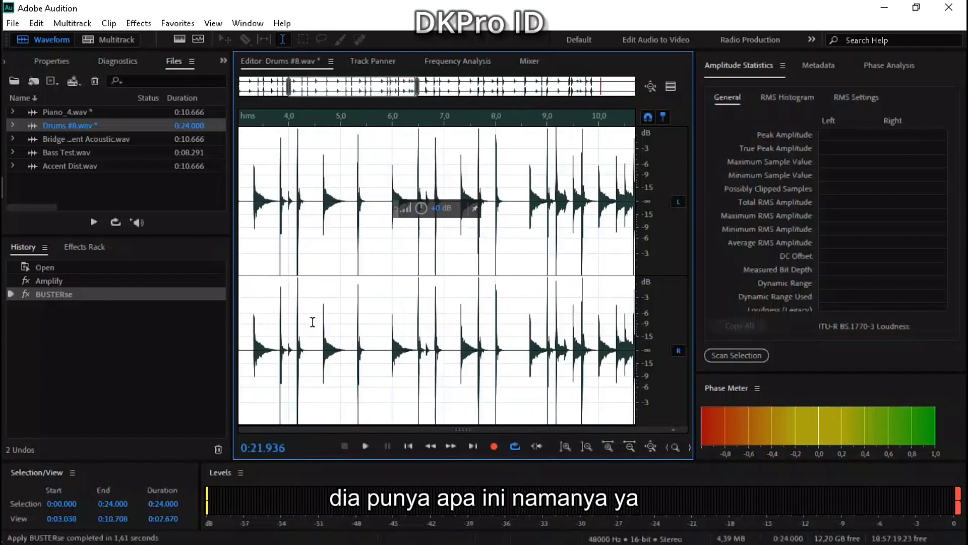
scroll(312, 321, down, 2)
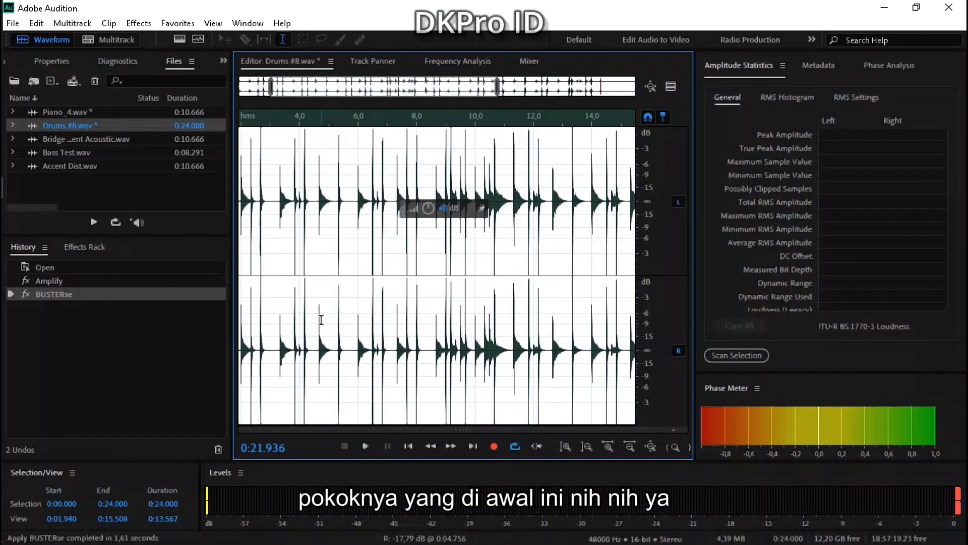
scroll(321, 215, up, 3)
click(305, 212)
drag(328, 211, 337, 212)
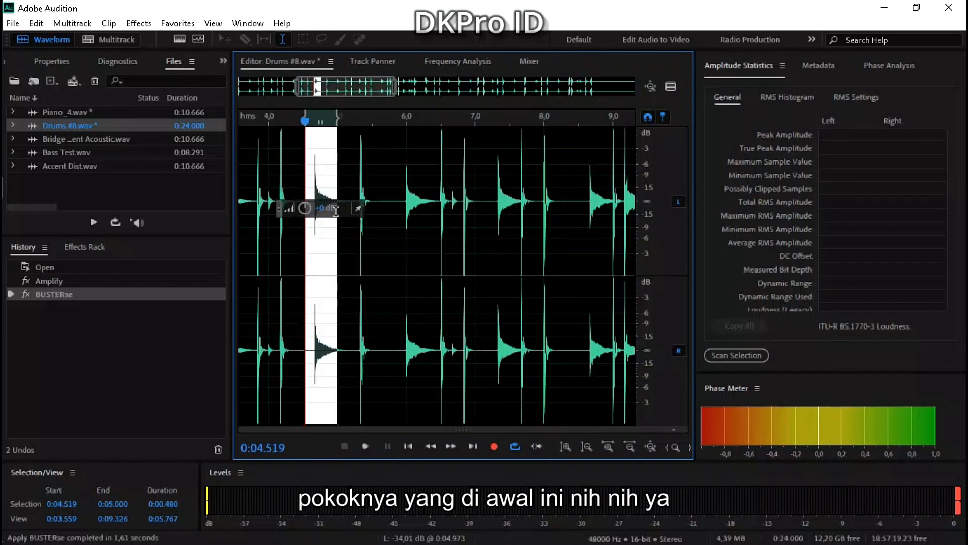
scroll(311, 234, up, 3)
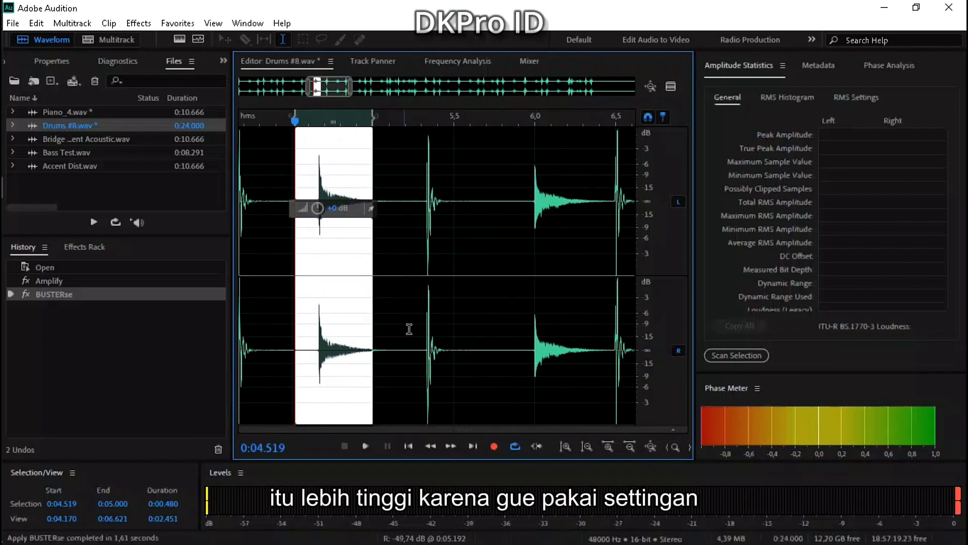
scroll(386, 369, down, 8)
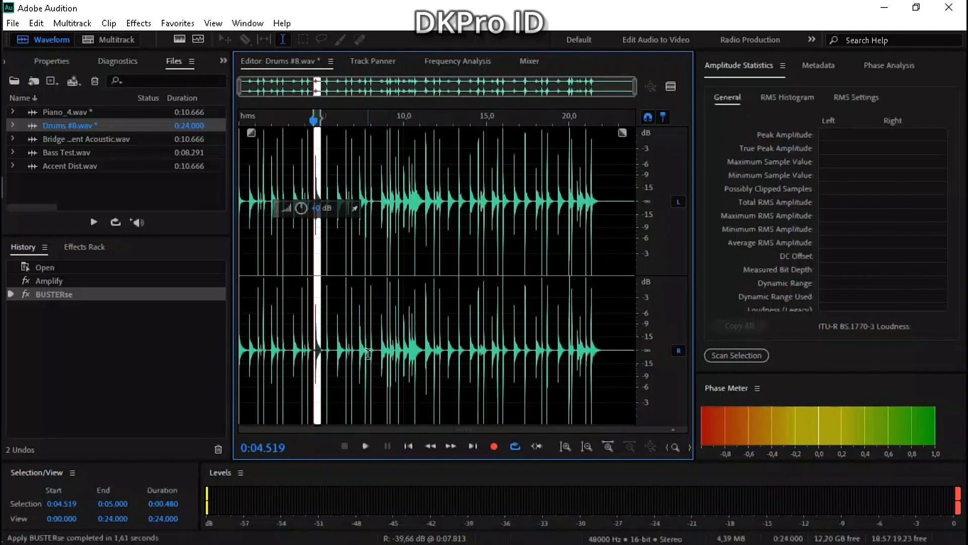
Examine the processed drum hit's decay from 6.166 to 6.500, then clear the selection.
double_click(368, 353)
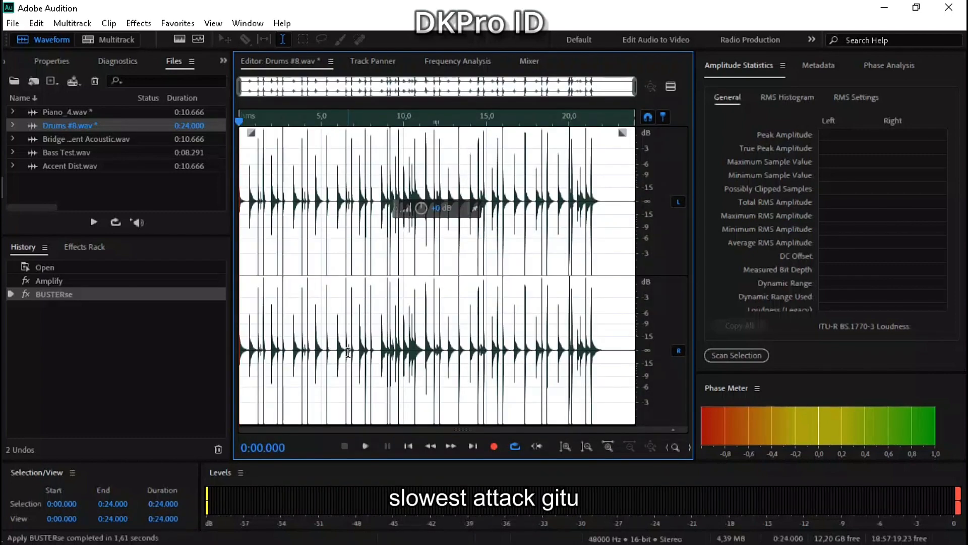
scroll(332, 351, up, 10)
scroll(332, 351, down, 2)
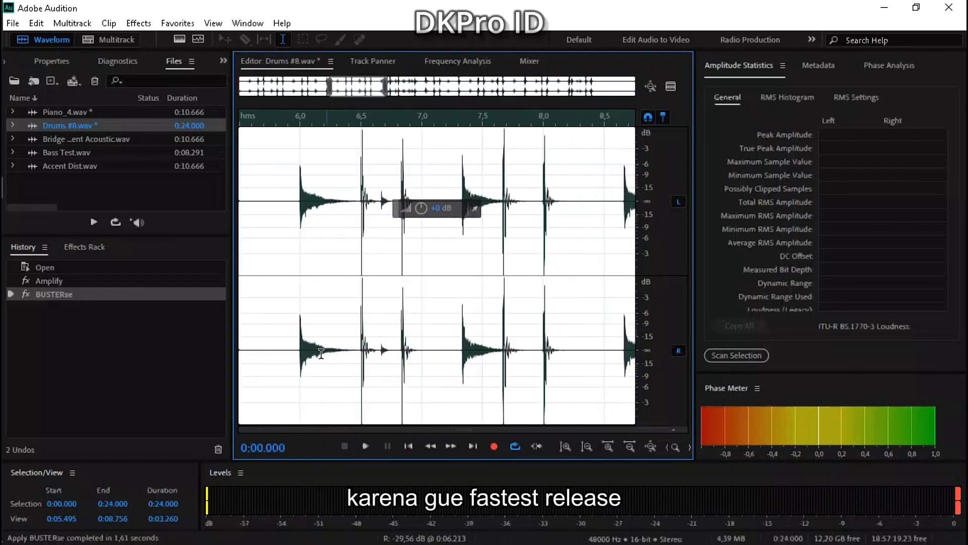
drag(361, 350, 320, 351)
scroll(458, 366, down, 5)
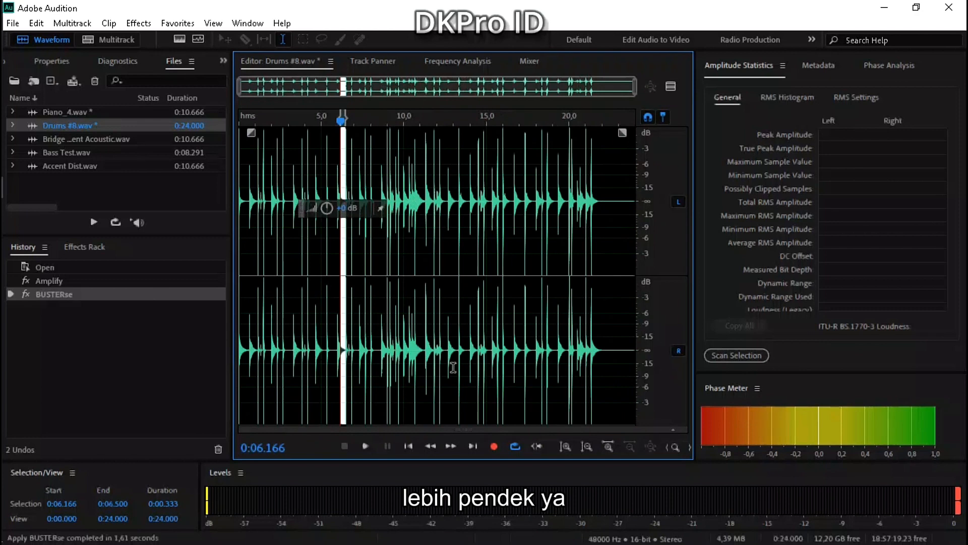
click(444, 359)
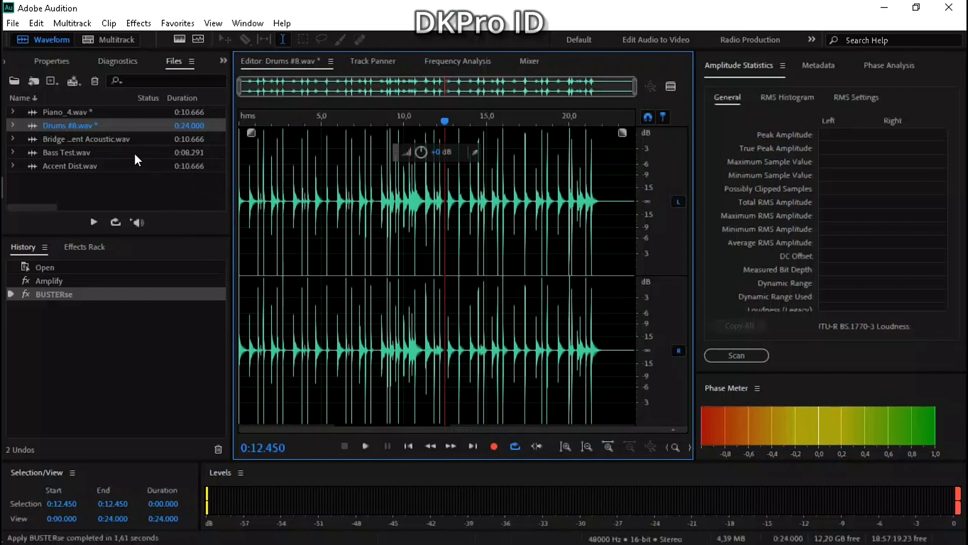
Open Bass Test.wav in the editor and load the UADx LA-2A Tube Compressor for it.
double_click(144, 139)
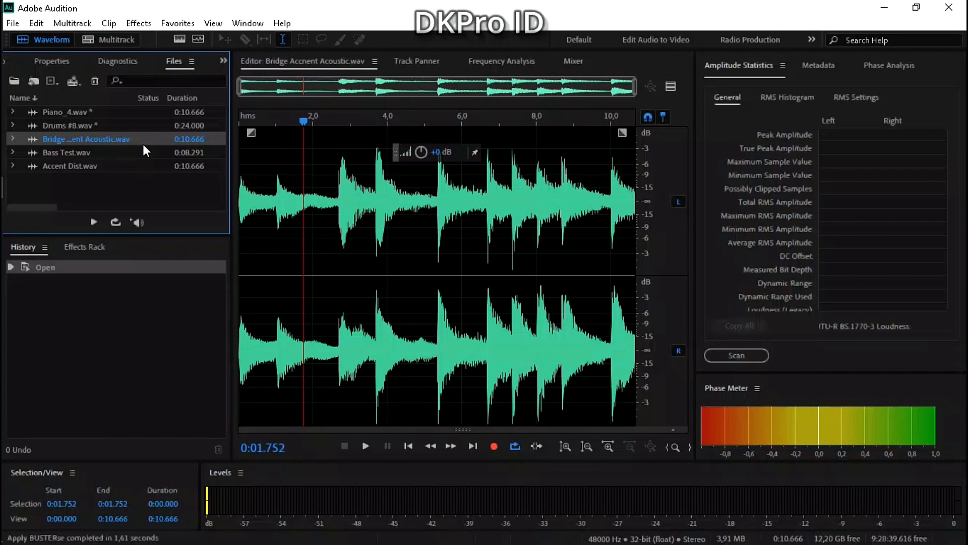
double_click(128, 151)
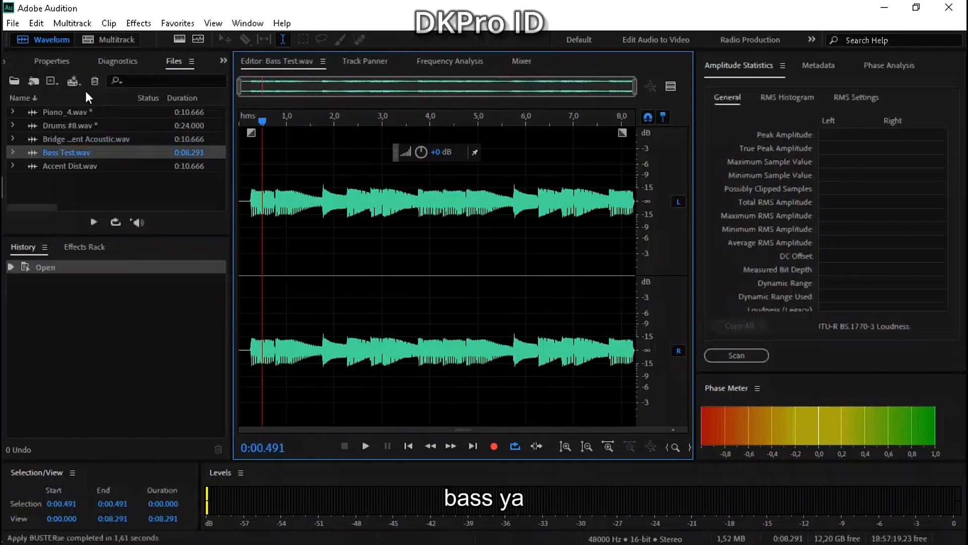
click(141, 25)
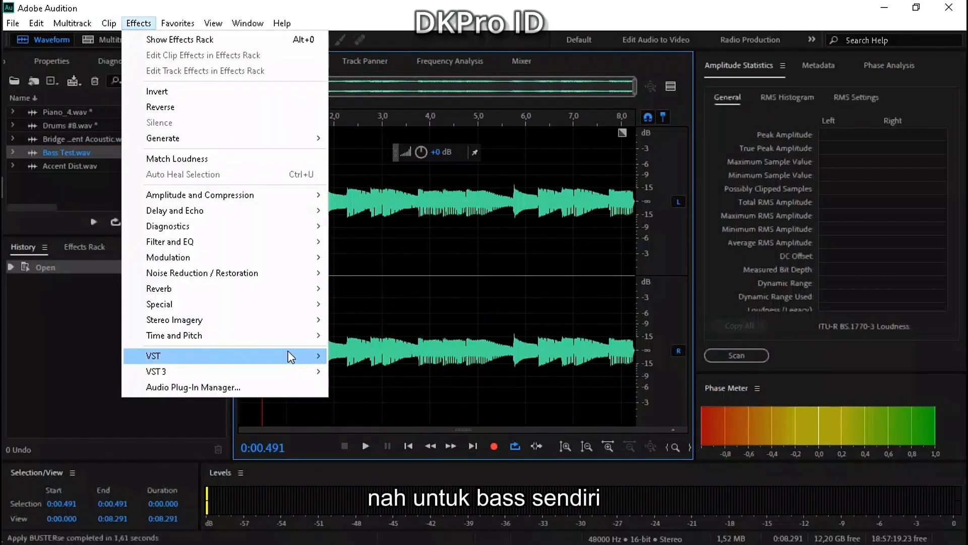
mouse_move(254, 370)
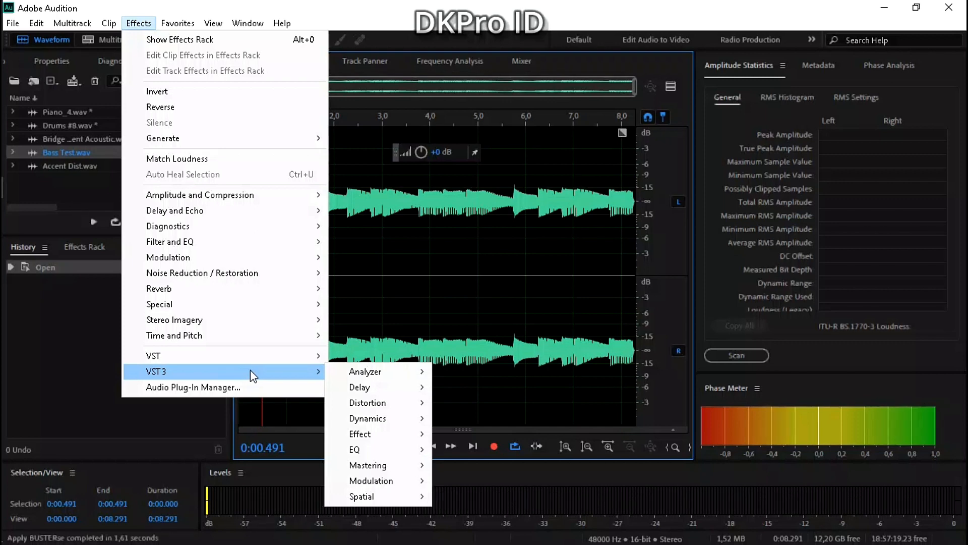
mouse_move(427, 423)
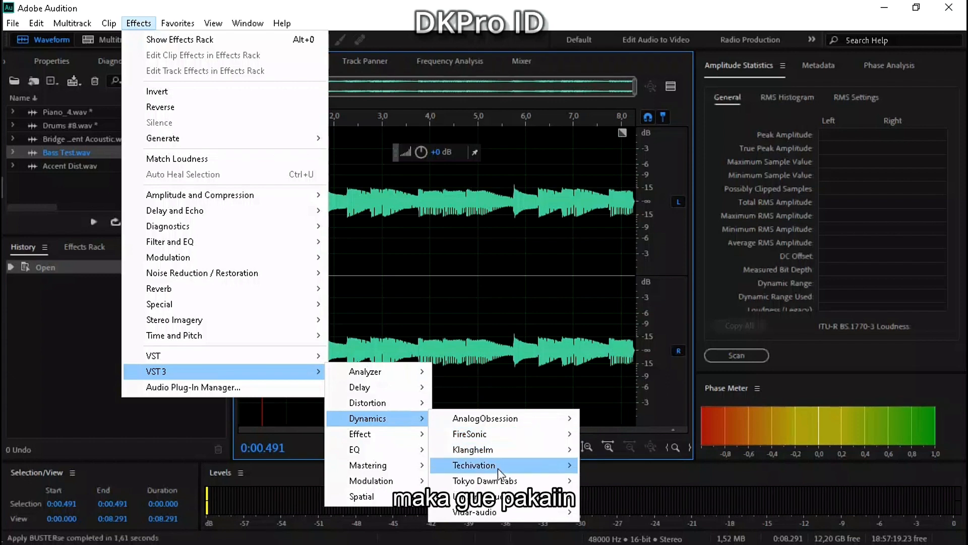
mouse_move(547, 494)
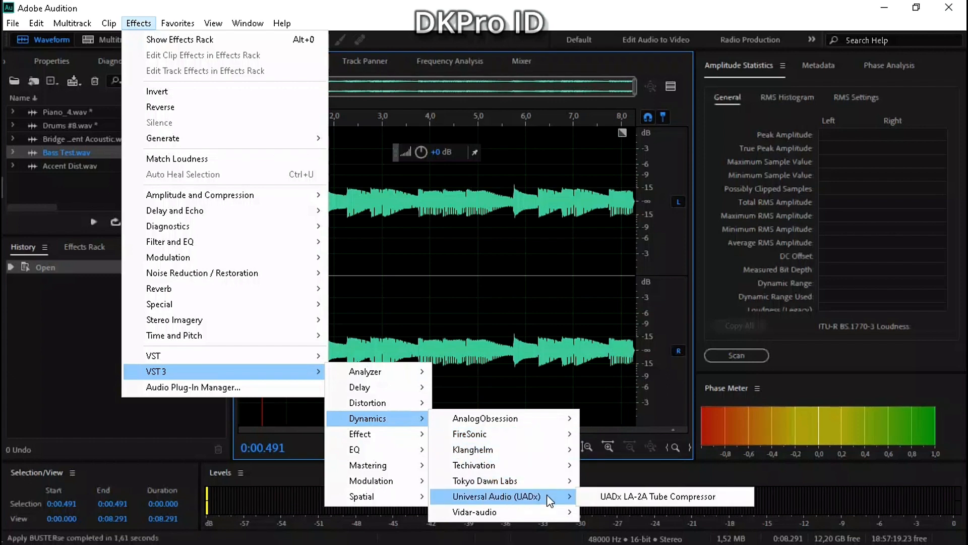
click(602, 497)
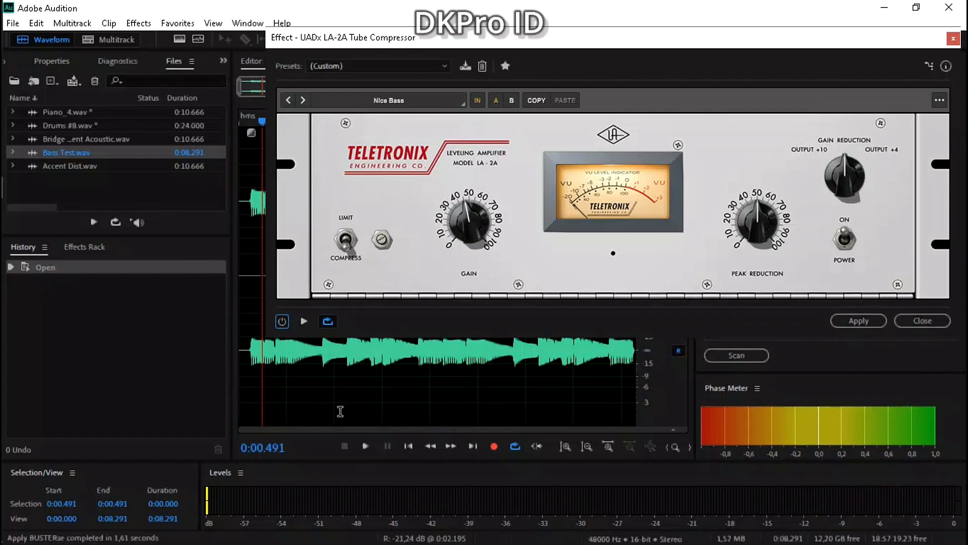
Preview the bass from the start with the LA-2A bypassed, and return the playhead to the beginning.
click(404, 444)
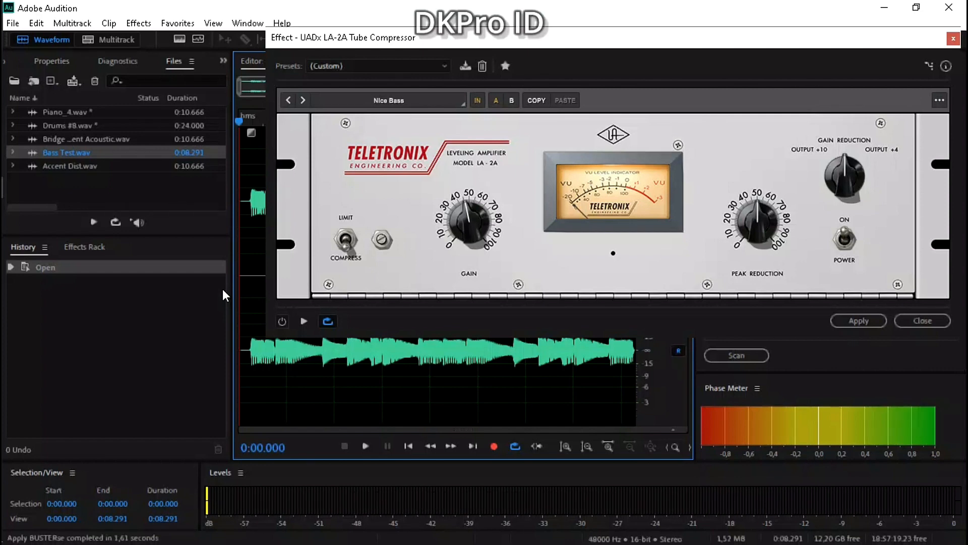
key(space)
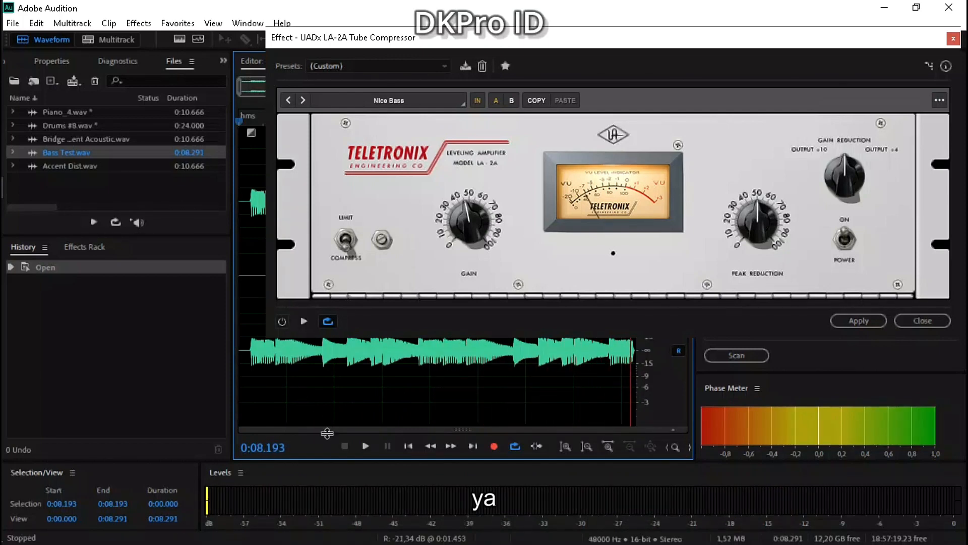
click(408, 445)
Enable the LA-2A and preview the bass while switching the compressor off and on to compare the sound.
click(283, 321)
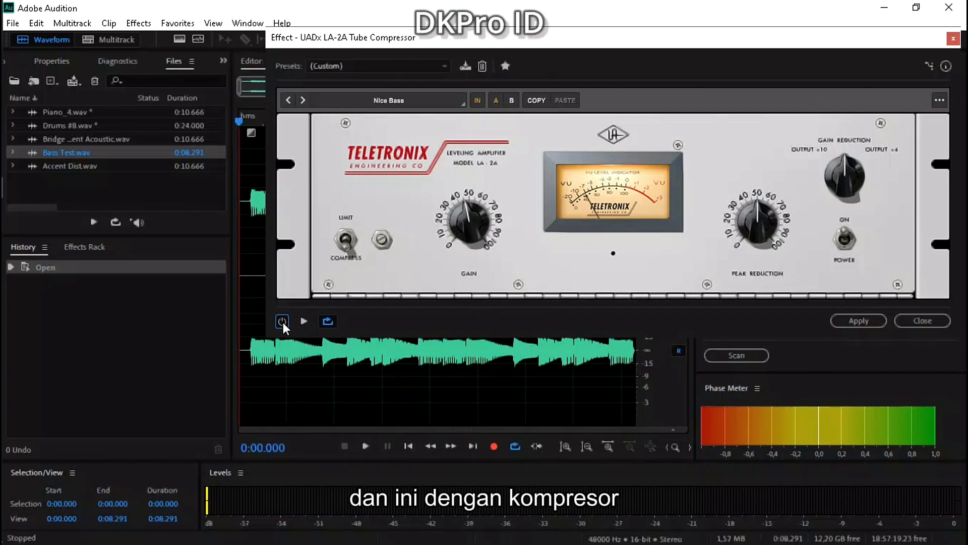
click(304, 322)
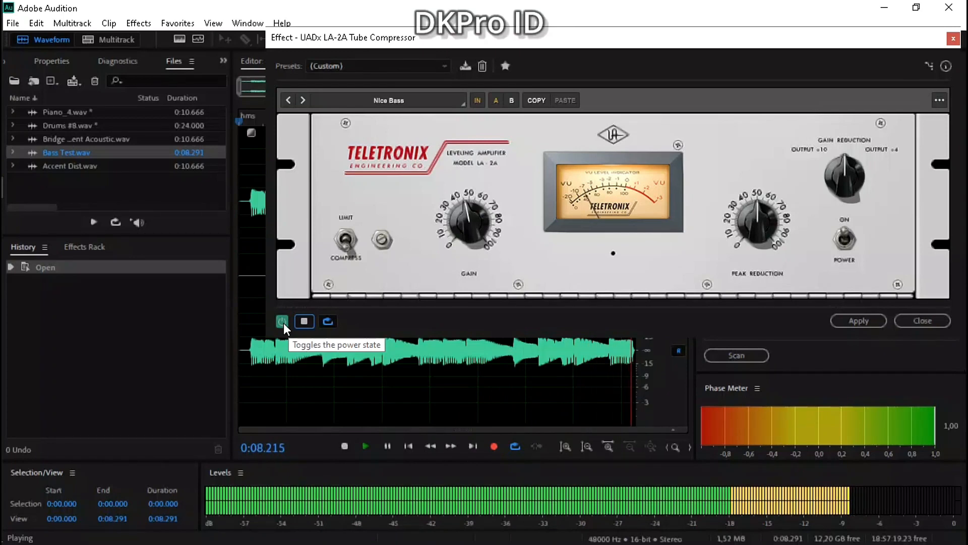
click(282, 321)
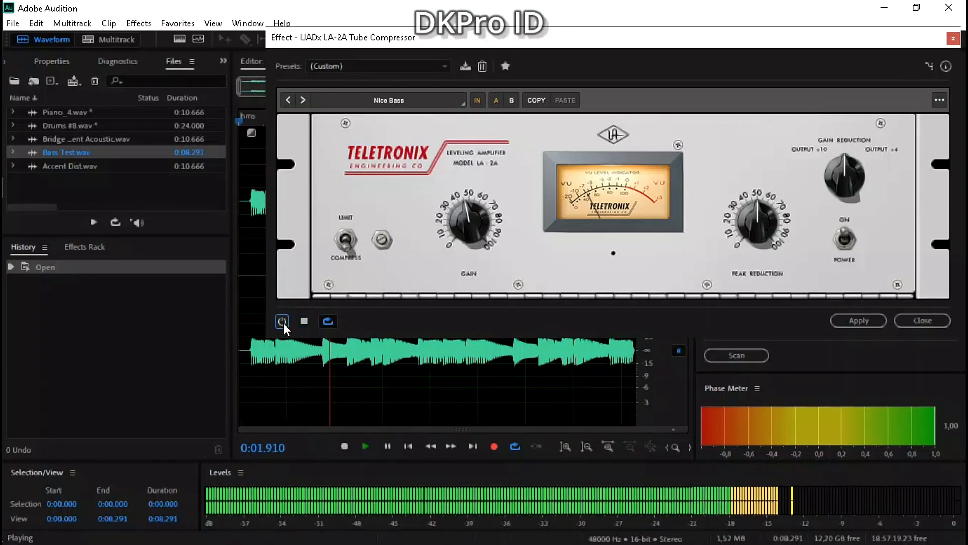
click(283, 321)
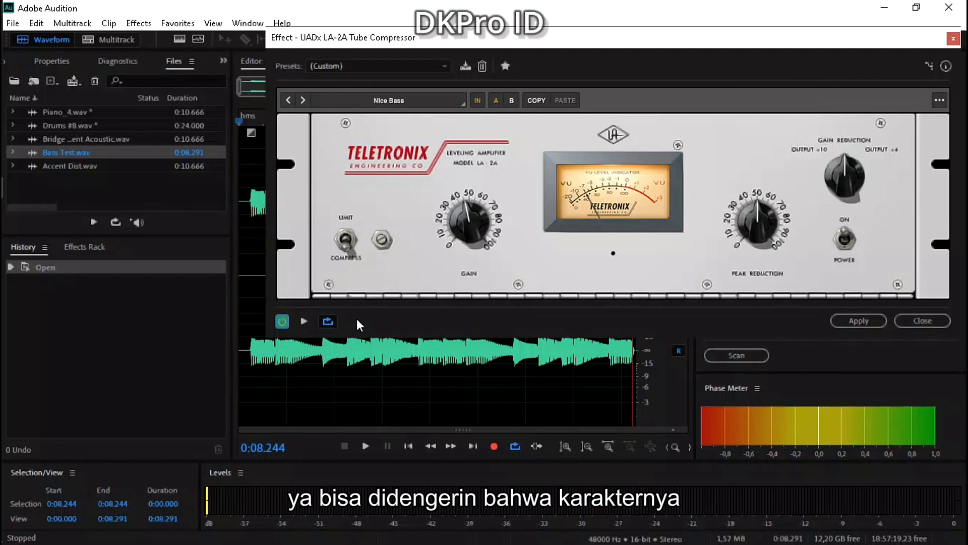
Select the entire Bass Test.wav waveform and apply the LA-2A compressor to it.
click(359, 363)
key(ctrl+a)
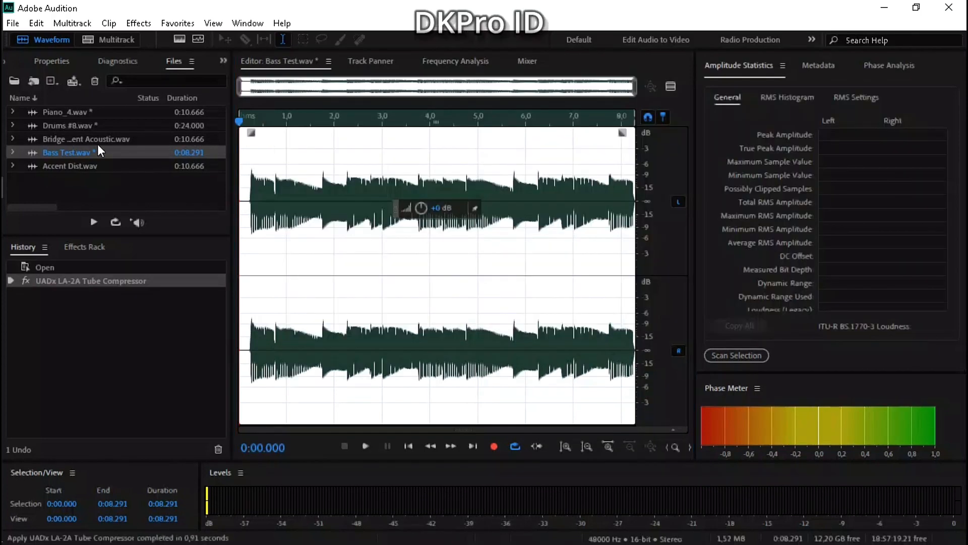
Open Bridge Accnent Acoustic.wav, select its entire waveform from the start, and load the AnalogObsession FetCB compressor for it.
click(104, 140)
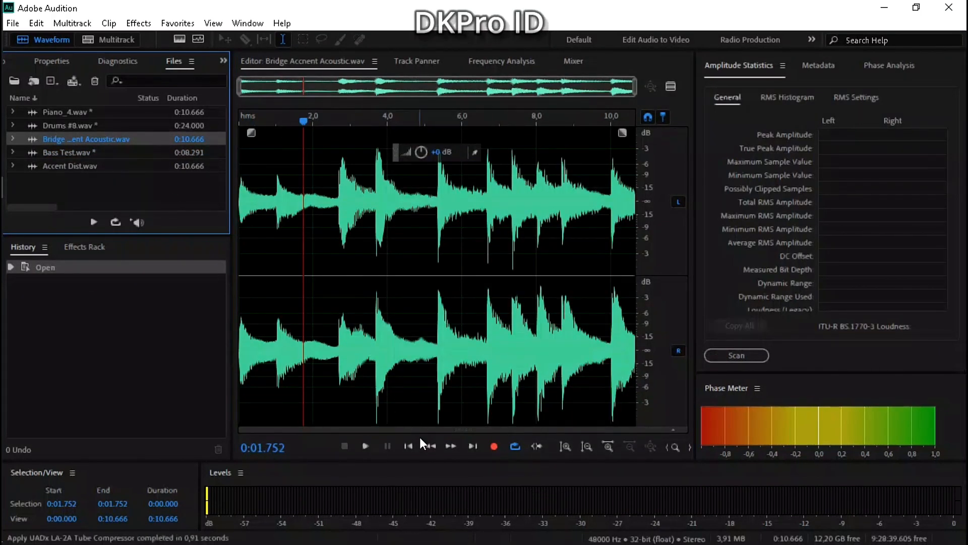
click(408, 445)
key(ctrl+a)
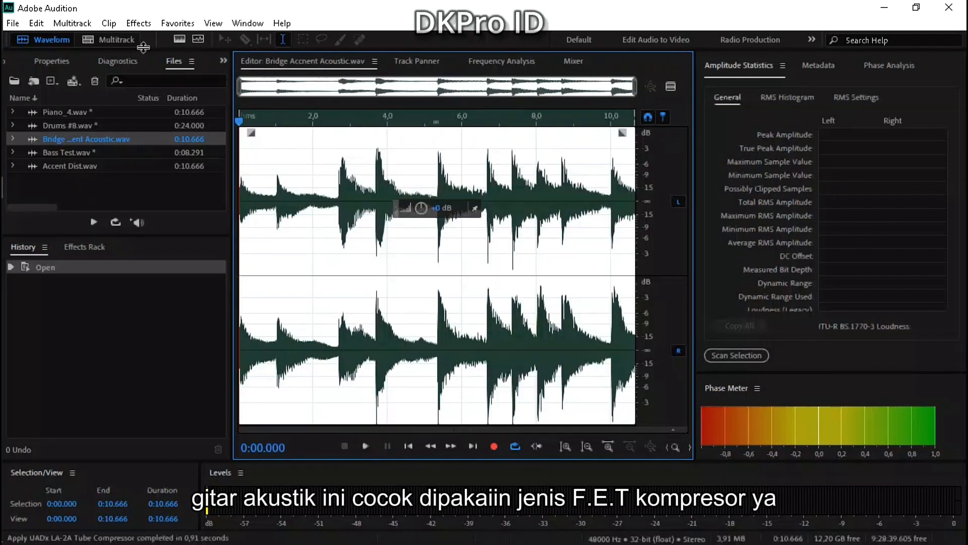
click(139, 24)
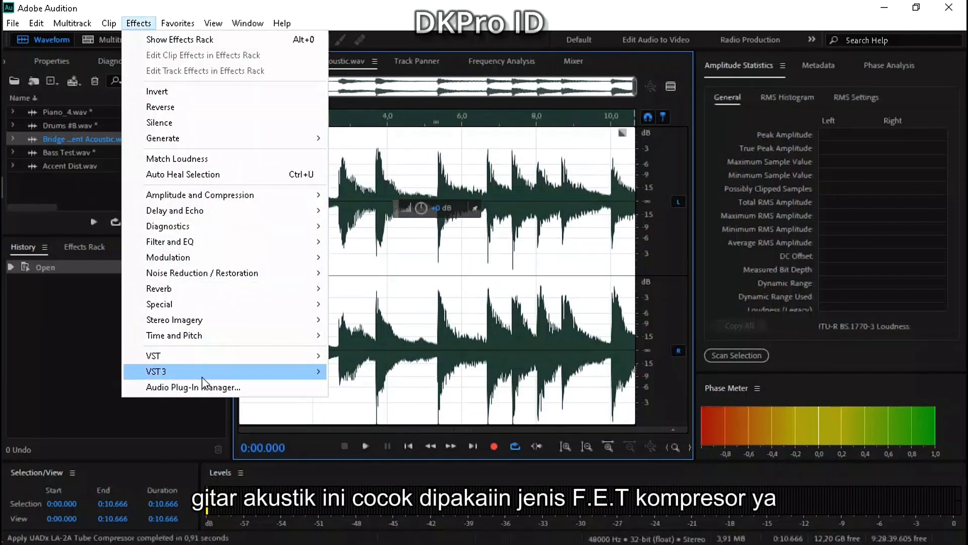
mouse_move(283, 371)
mouse_move(388, 425)
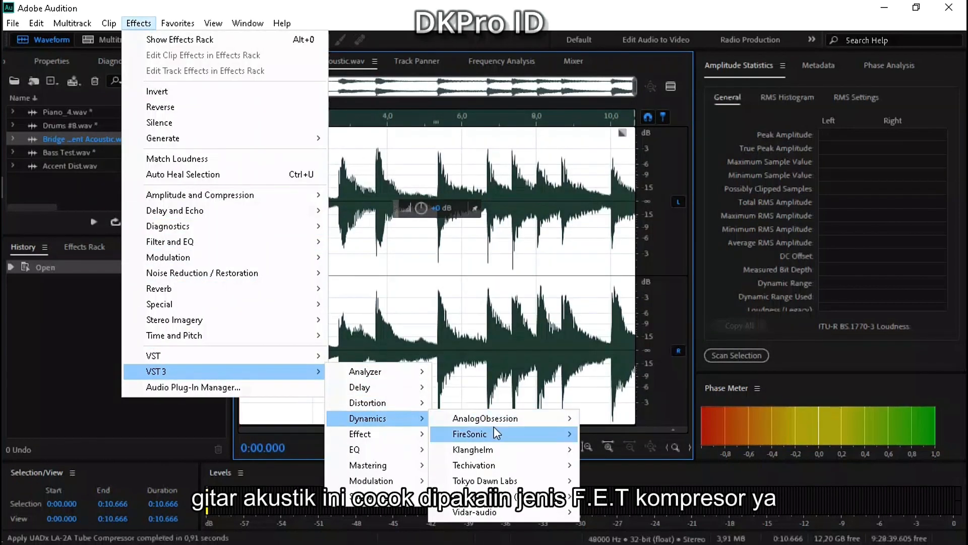
mouse_move(534, 422)
click(603, 449)
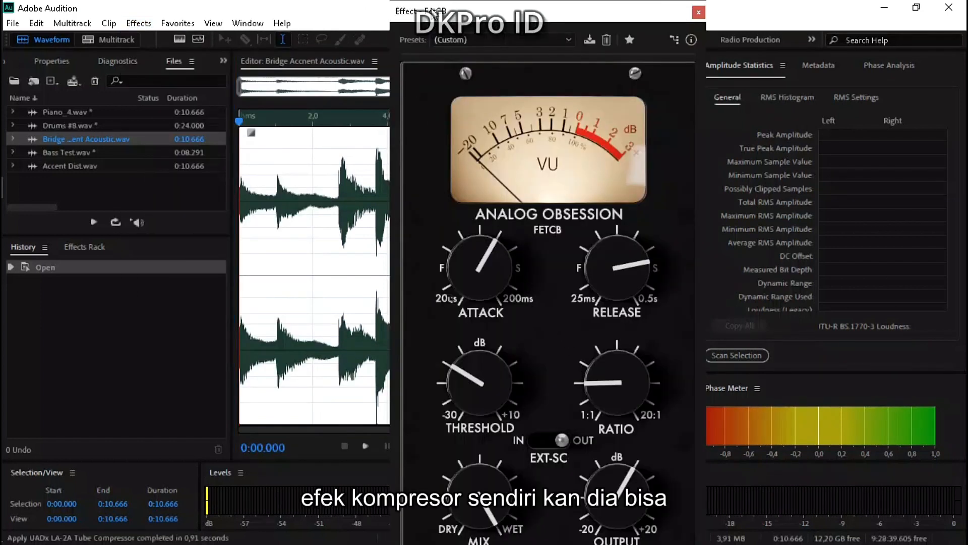
Demonstrate FetCB's longest attack of 200 ms, and set the attack to the middle of its range.
drag(436, 15, 473, 14)
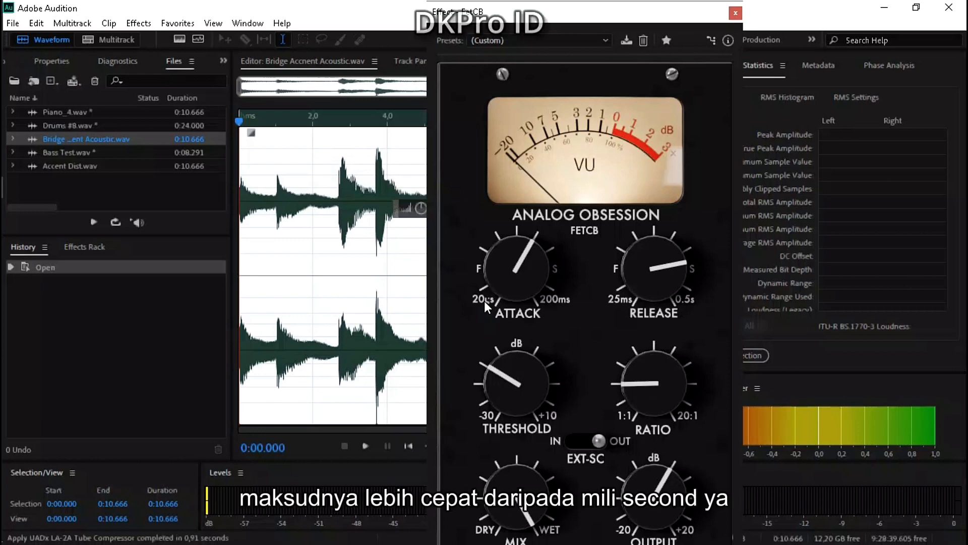
drag(506, 274, 507, 209)
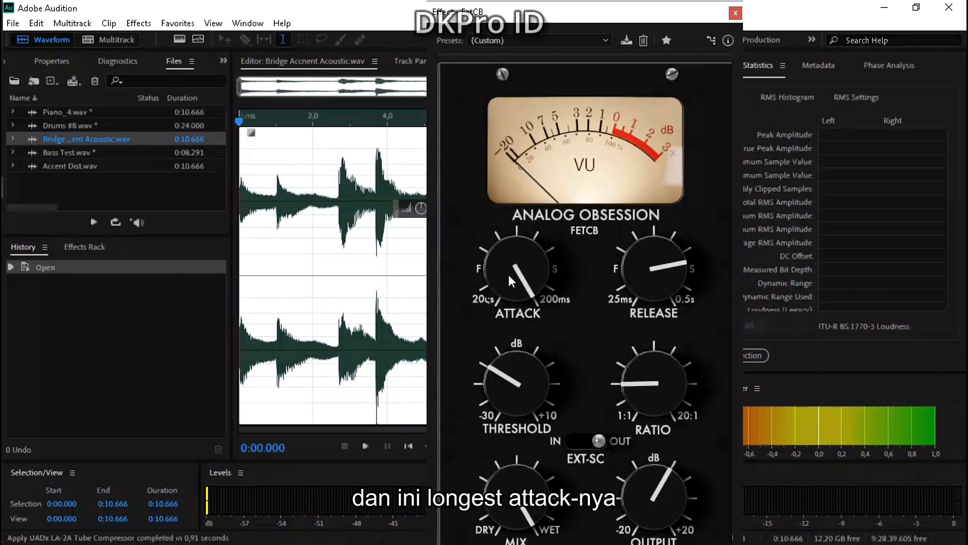
drag(508, 274, 508, 335)
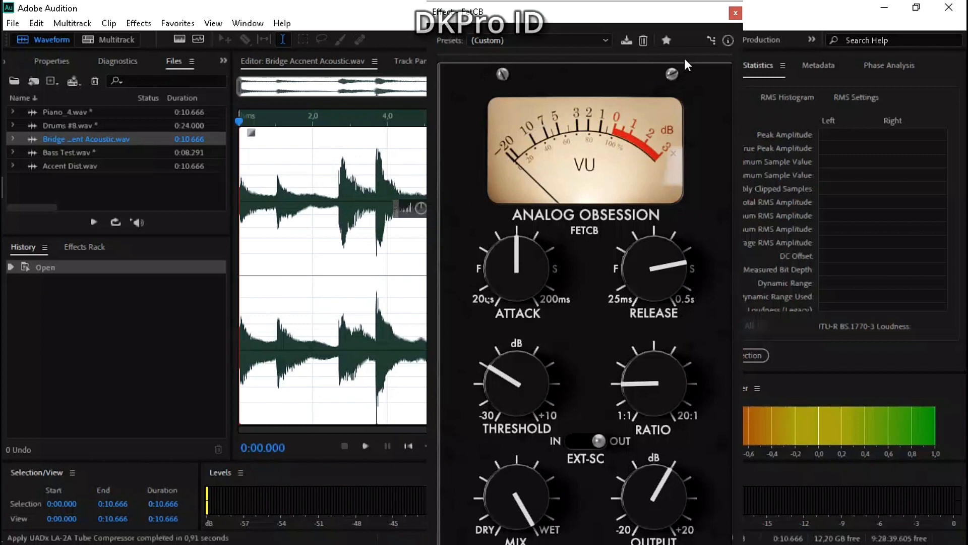
Preview the acoustic guitar with FetCB bypassed, and stop playback at the end of the clip.
click(710, 39)
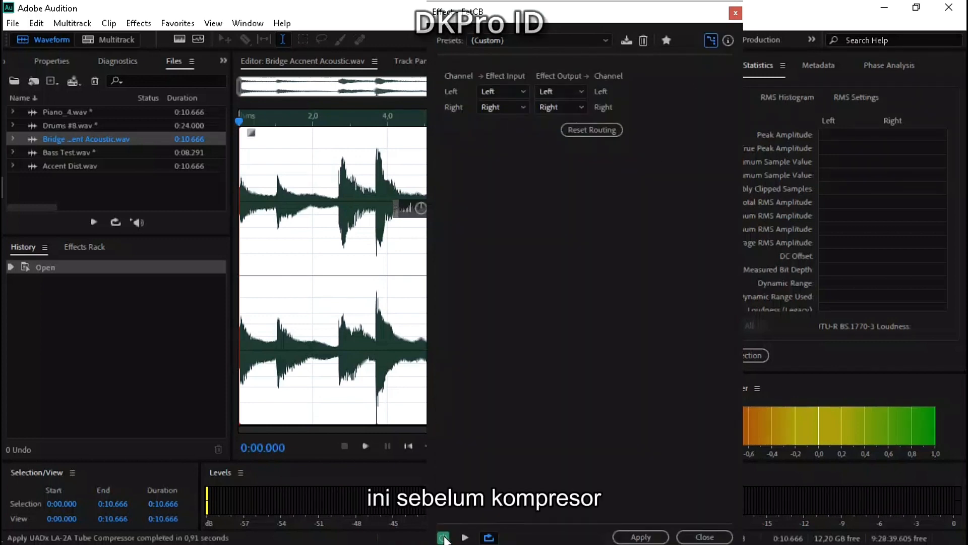
click(465, 537)
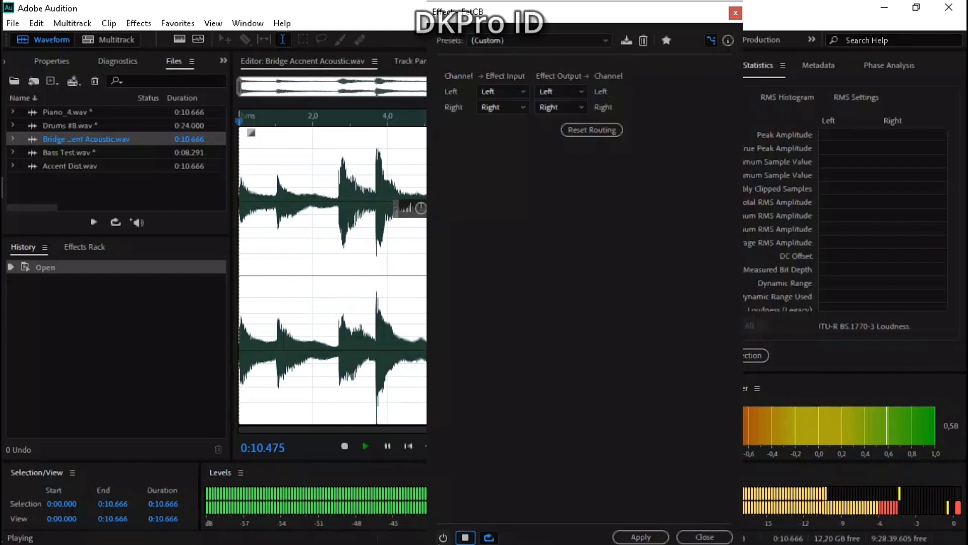
key(space)
Enable FetCB and preview the acoustic guitar through the compressor while its controls are displayed.
click(444, 537)
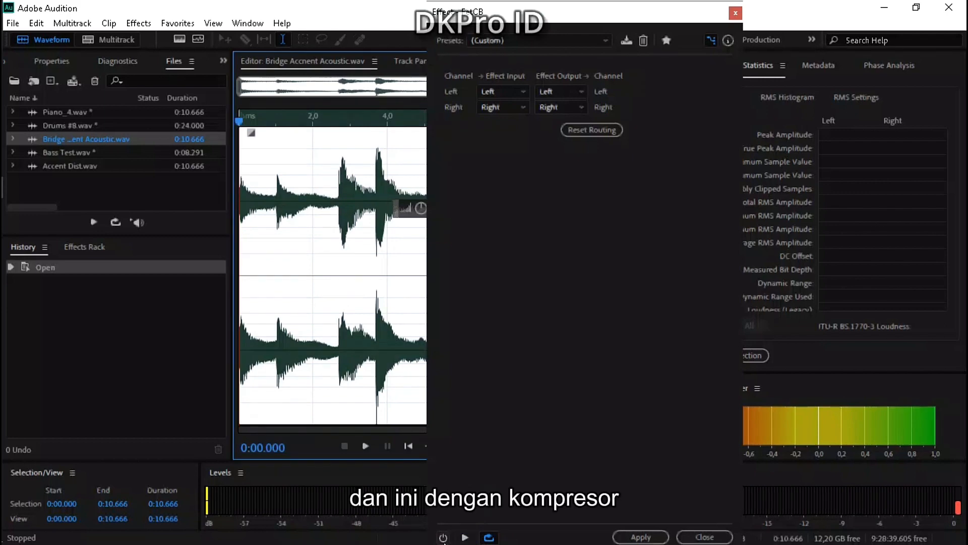
click(710, 42)
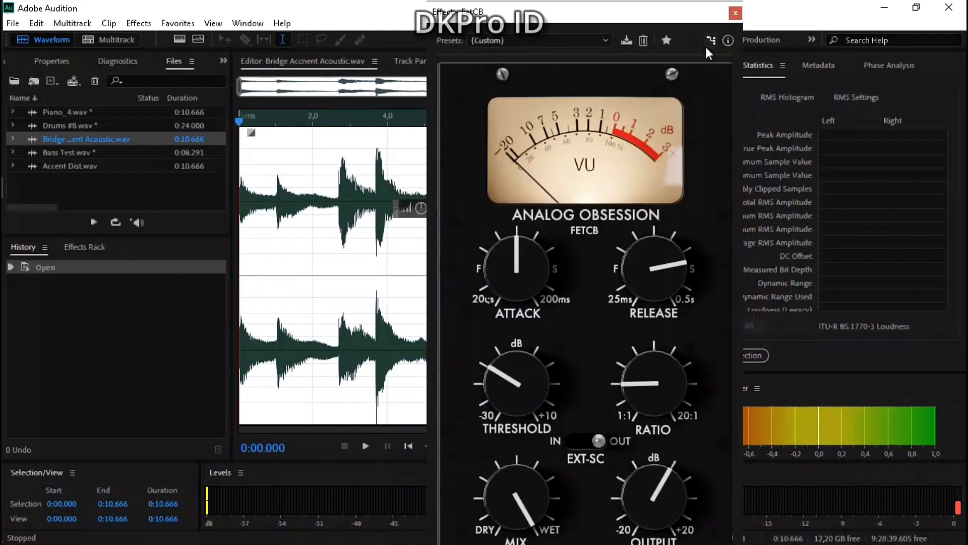
key(space)
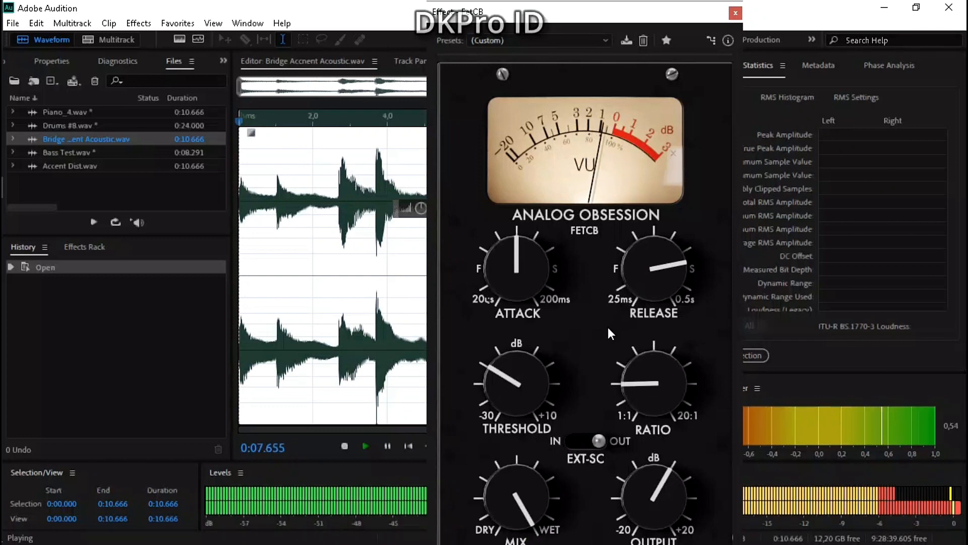
click(586, 442)
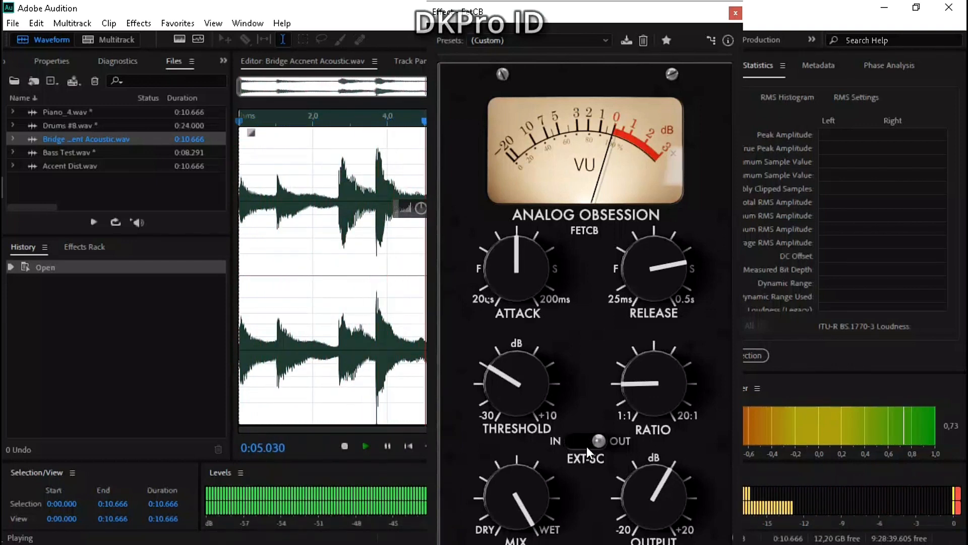
click(586, 442)
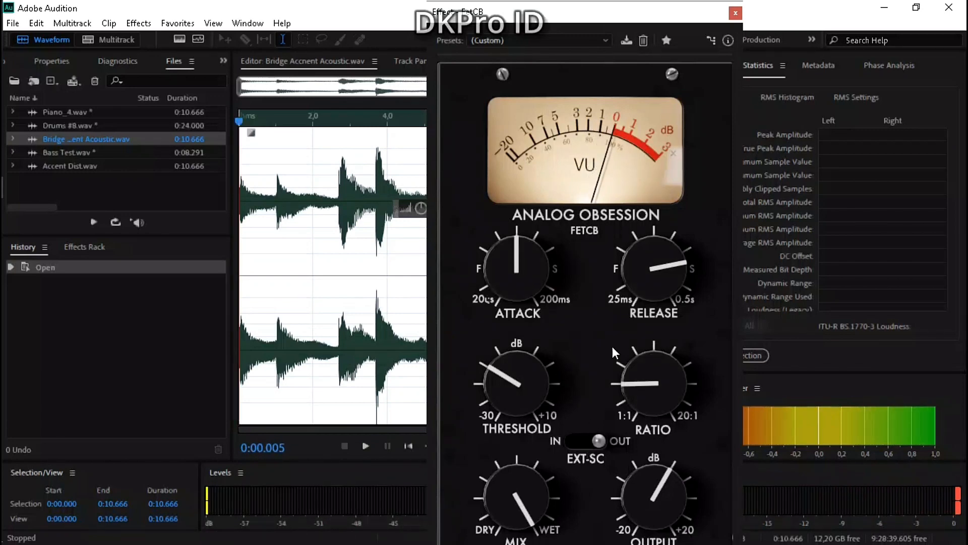
Apply the FetCB compressor to the selected acoustic guitar waveform.
click(713, 39)
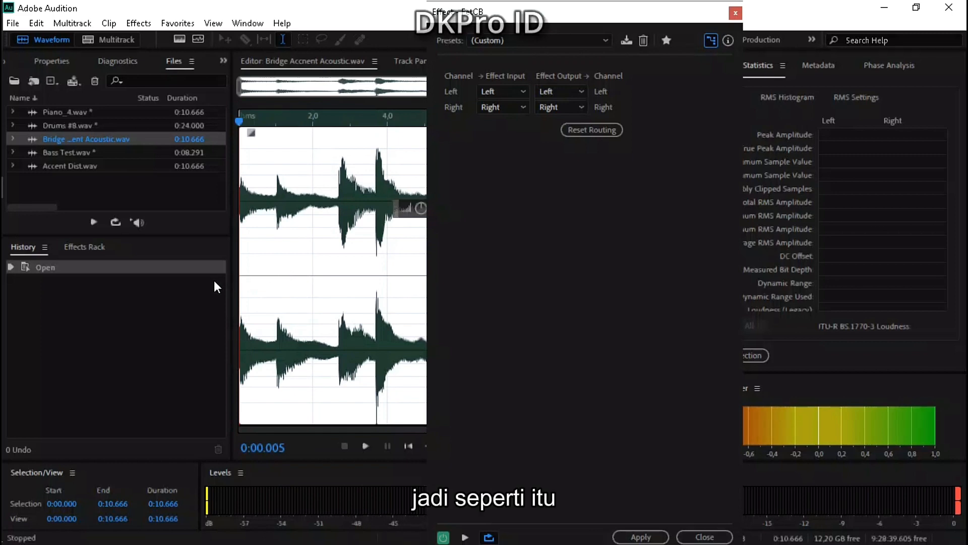
click(640, 537)
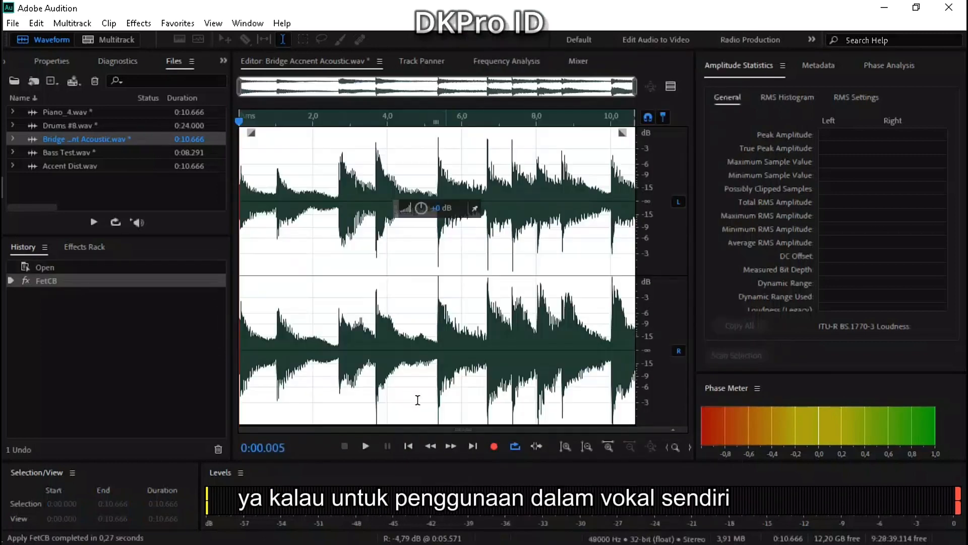